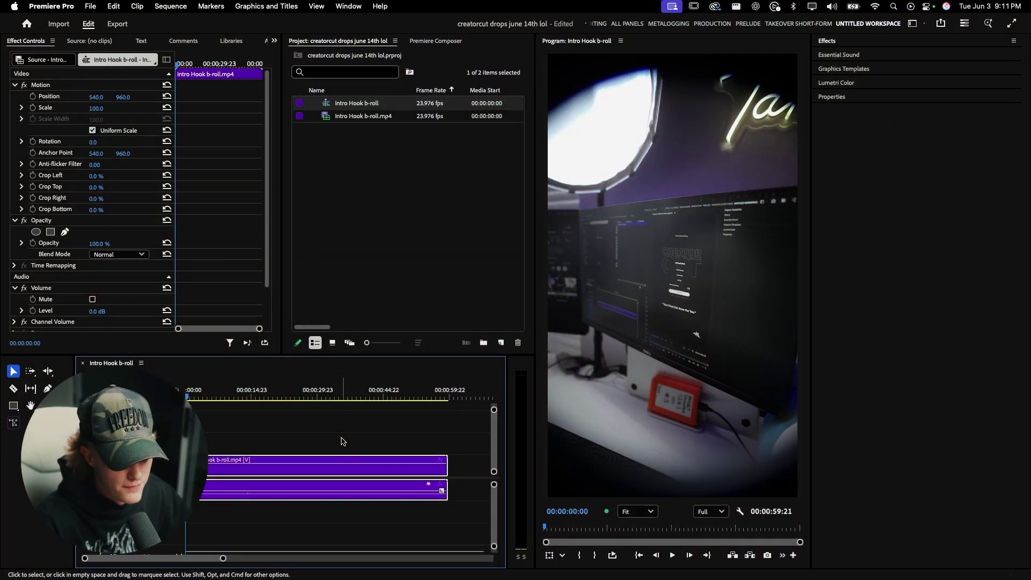
# Delete the audio portion of the Intro Hook b-roll clip, keeping only its video in the timeline
pyautogui.click(338, 436)
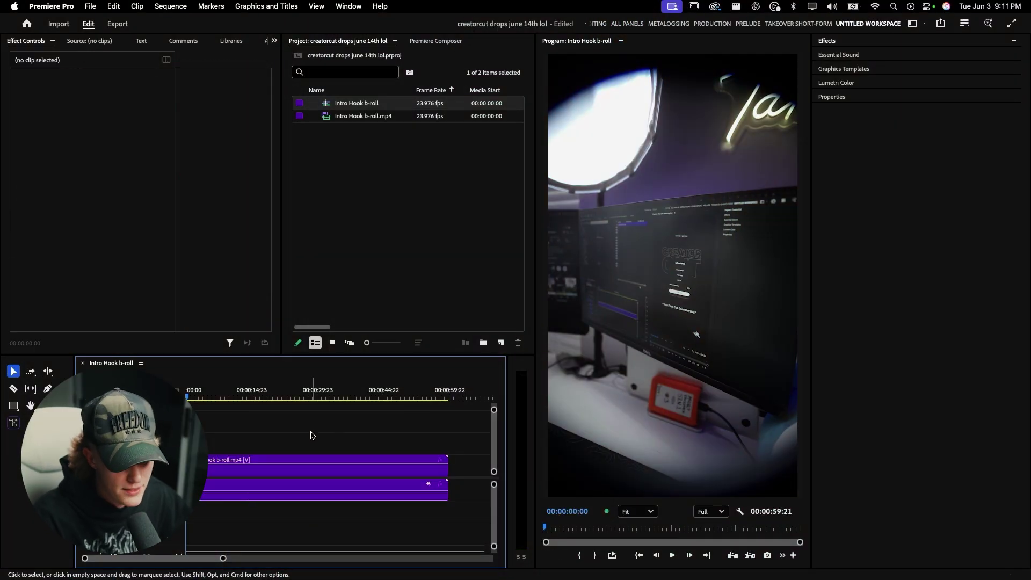
pyautogui.click(297, 471)
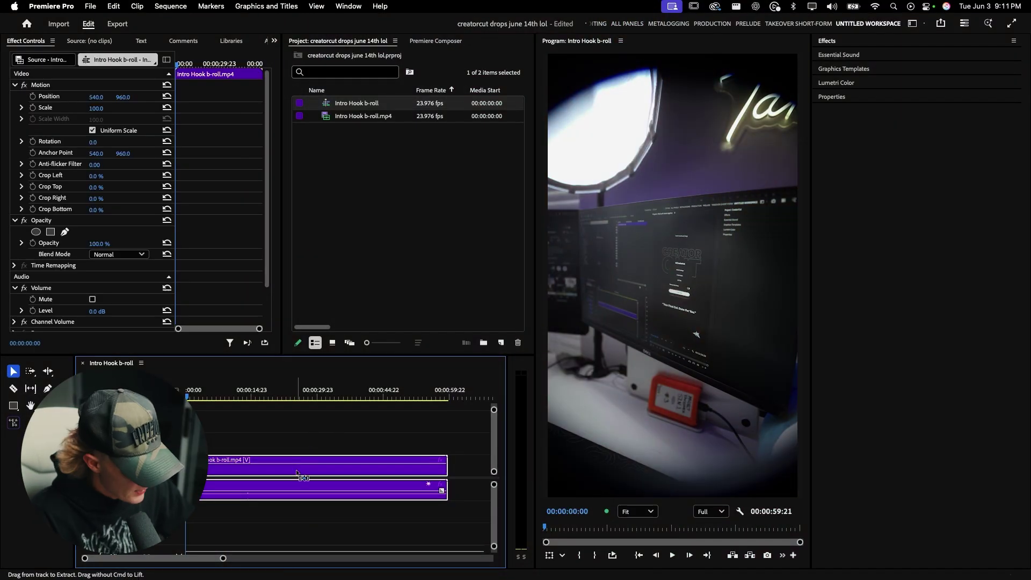
pyautogui.keyDown('alt'); pyautogui.click(290, 488); pyautogui.keyUp('alt')
pyautogui.press('Delete')
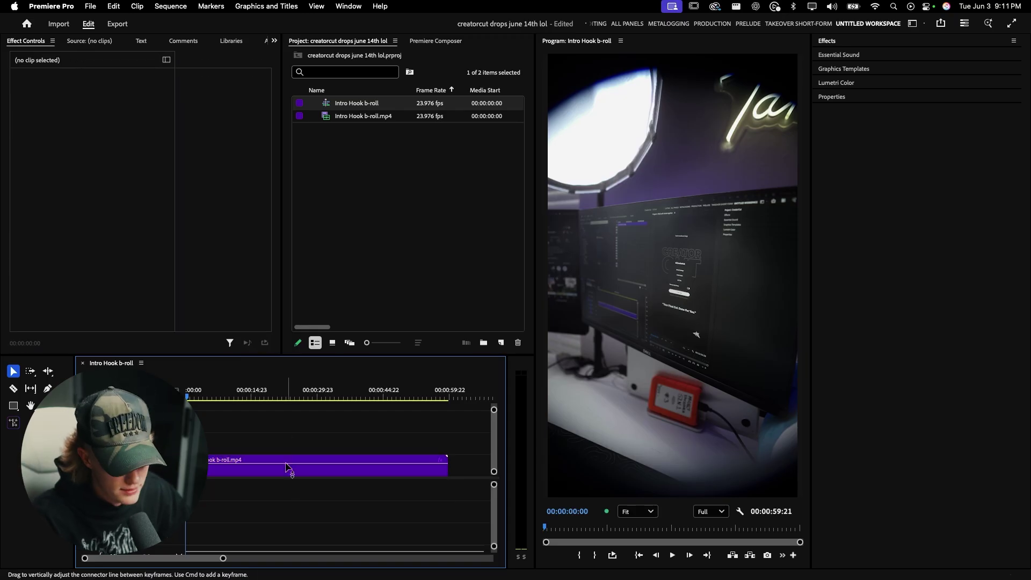
# Apply the Chriss- Szn creative look to the b-roll clip in Lumetri Color at intensity 82.8
pyautogui.click(298, 460)
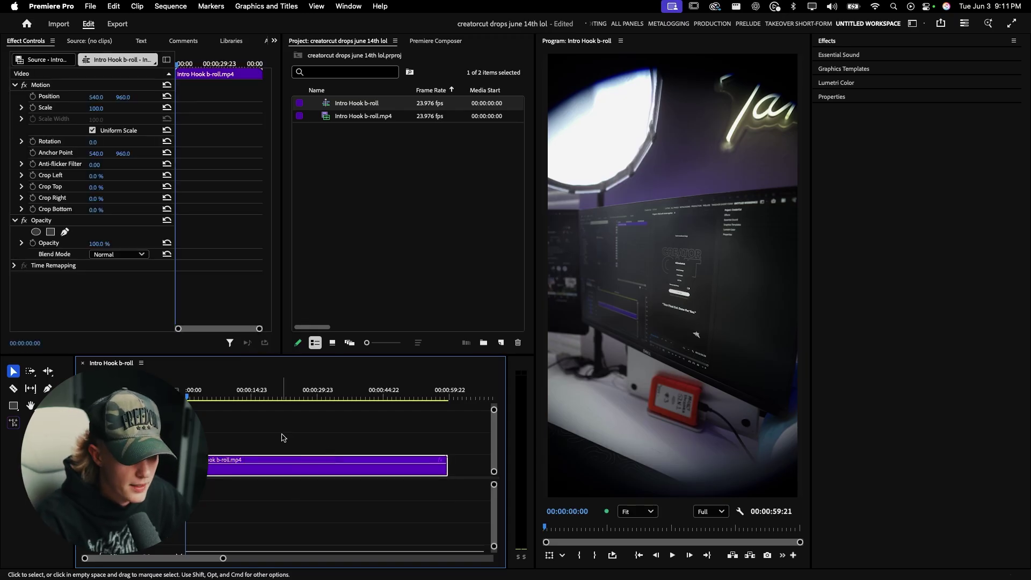
pyautogui.moveTo(187, 397); pyautogui.dragTo(213, 397)
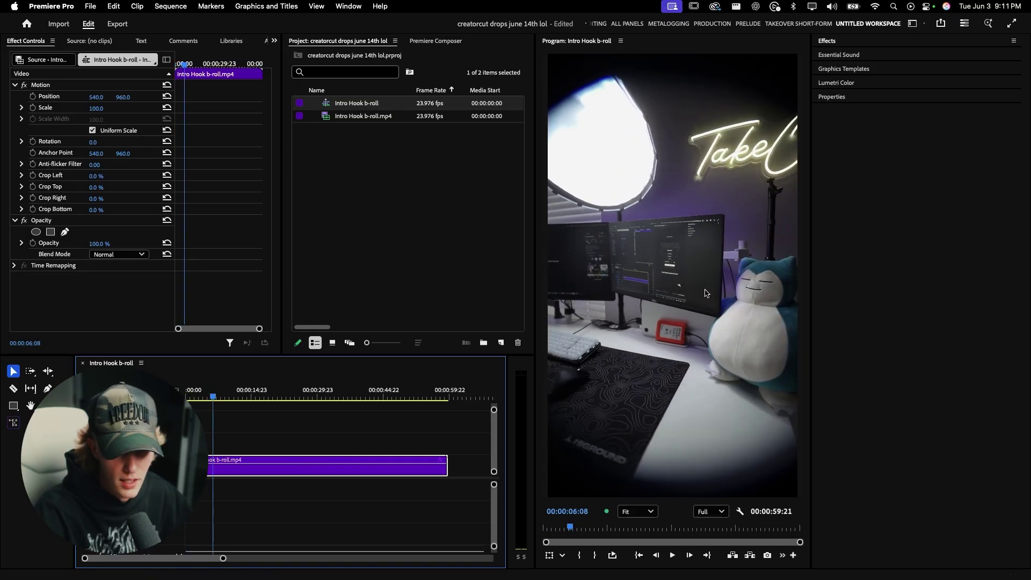
pyautogui.click(838, 83)
pyautogui.click(865, 203)
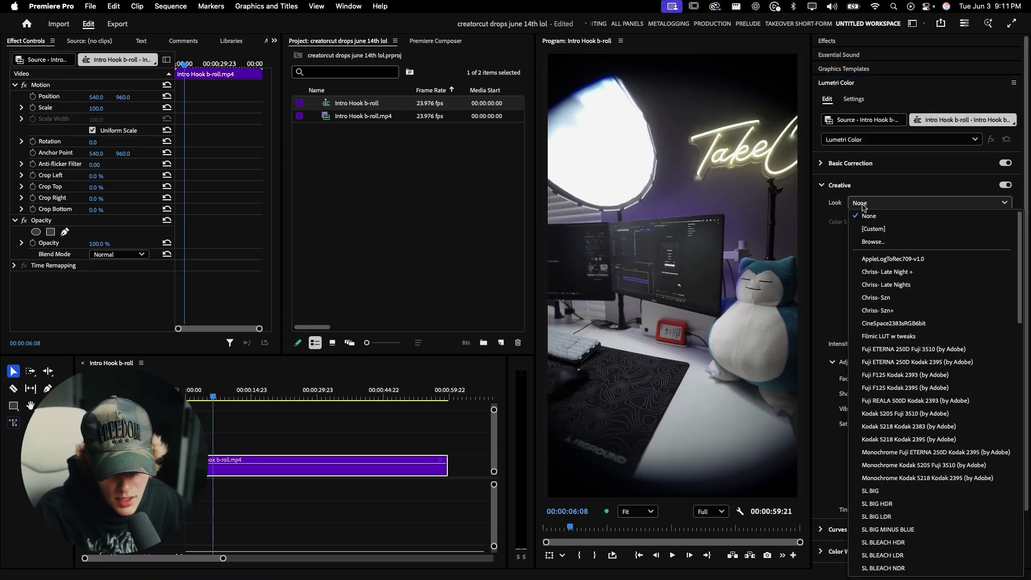
pyautogui.click(894, 300)
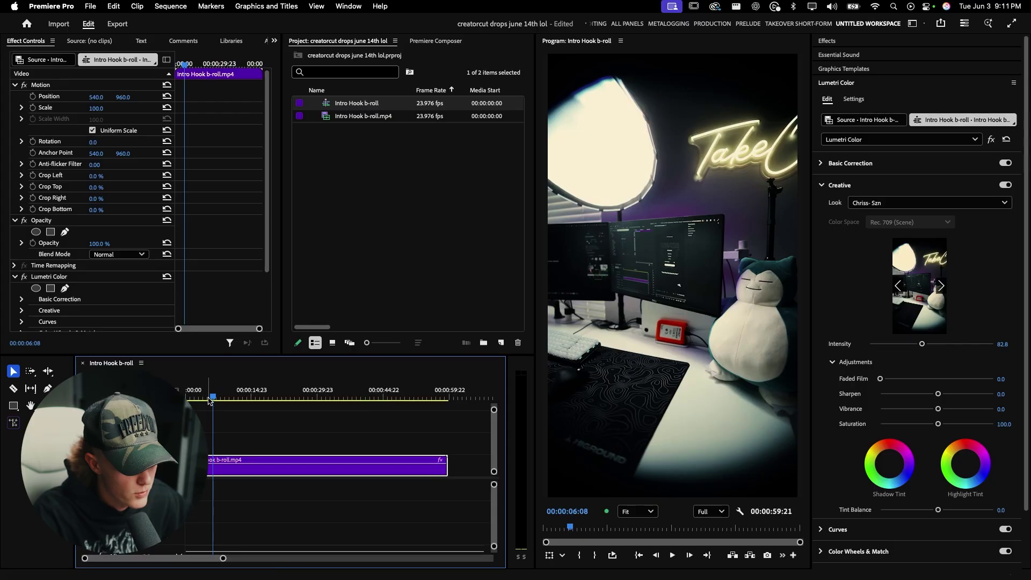
# Add a text layer reading "how to" over the footage at 00:00:04:09
pyautogui.moveTo(209, 400); pyautogui.dragTo(204, 398)
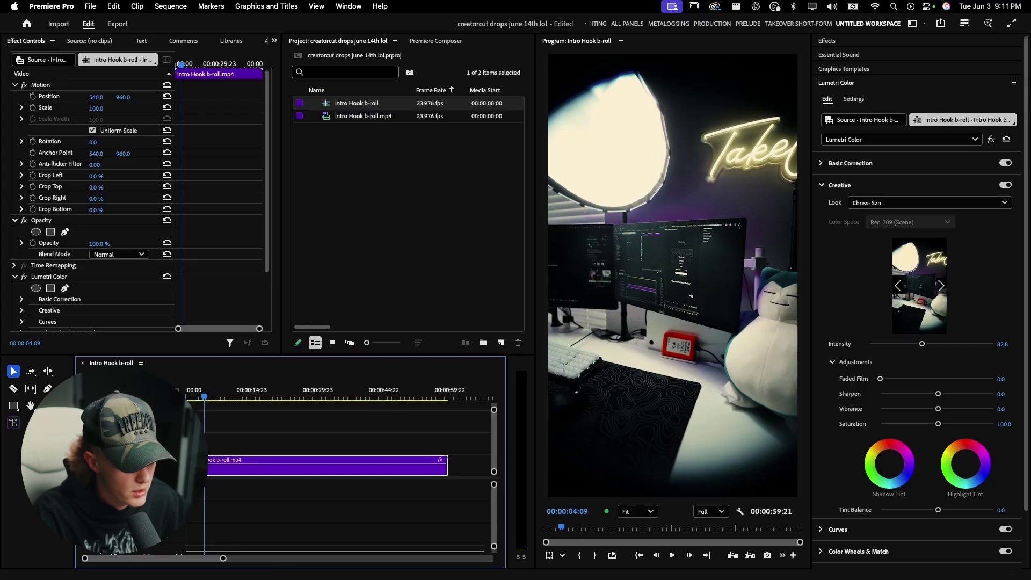
pyautogui.click(48, 406)
pyautogui.click(665, 213)
pyautogui.write('how to')
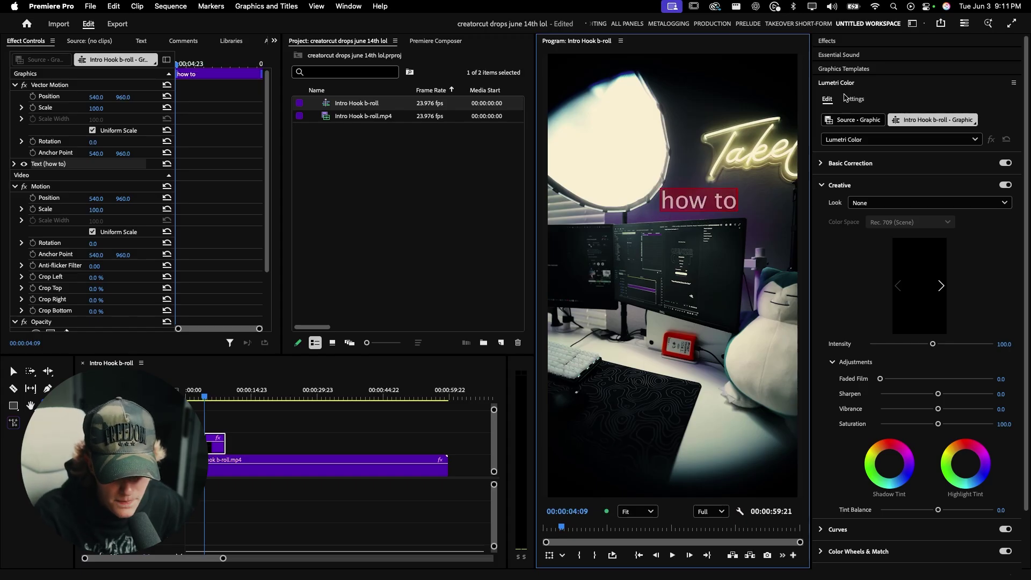
# Set the "how to" text's font to Open Sauce Sans Black at size 93
pyautogui.click(839, 84)
pyautogui.click(836, 99)
pyautogui.click(882, 202)
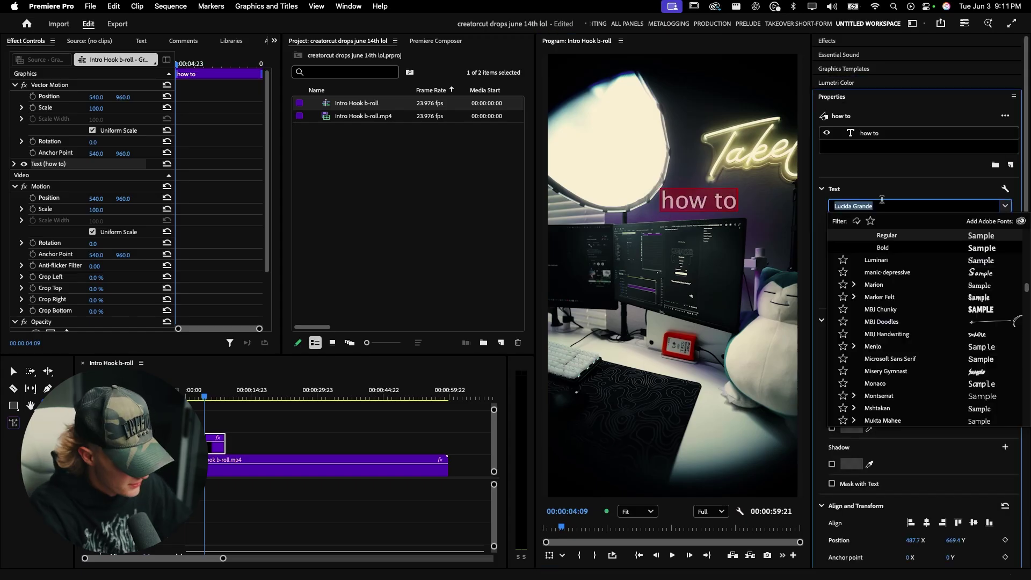
pyautogui.write('open')
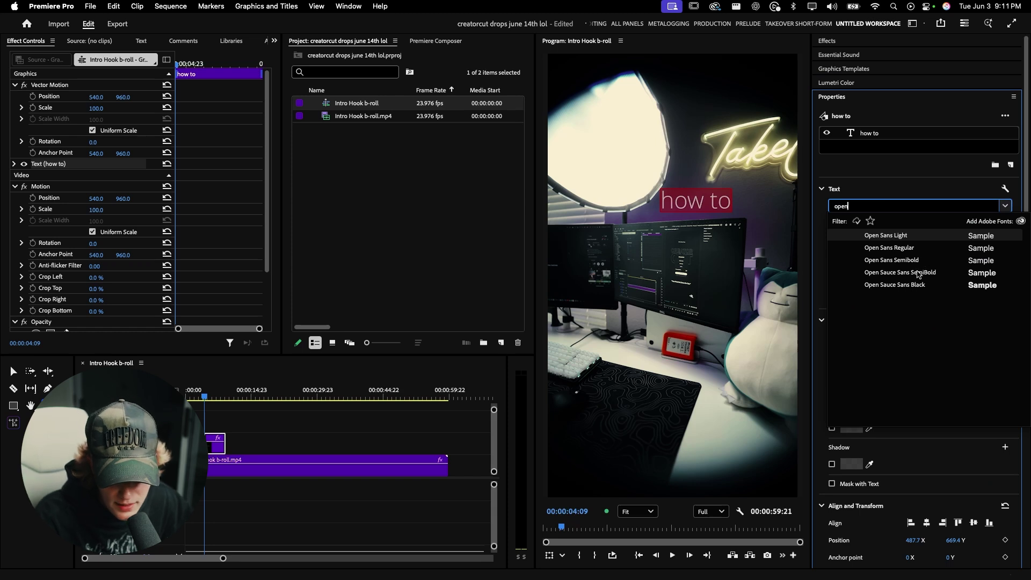
pyautogui.click(911, 286)
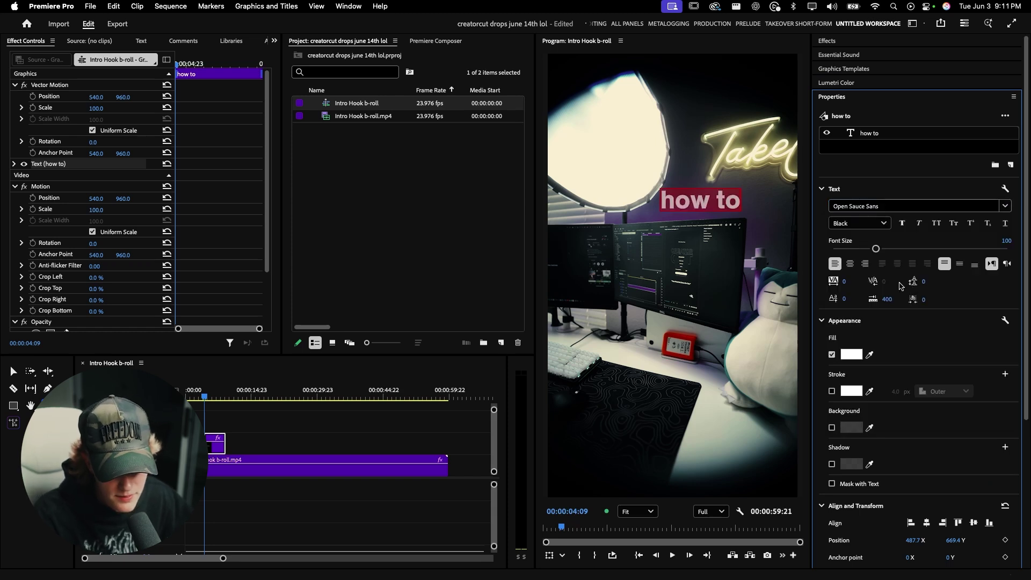
pyautogui.moveTo(875, 250); pyautogui.dragTo(873, 251)
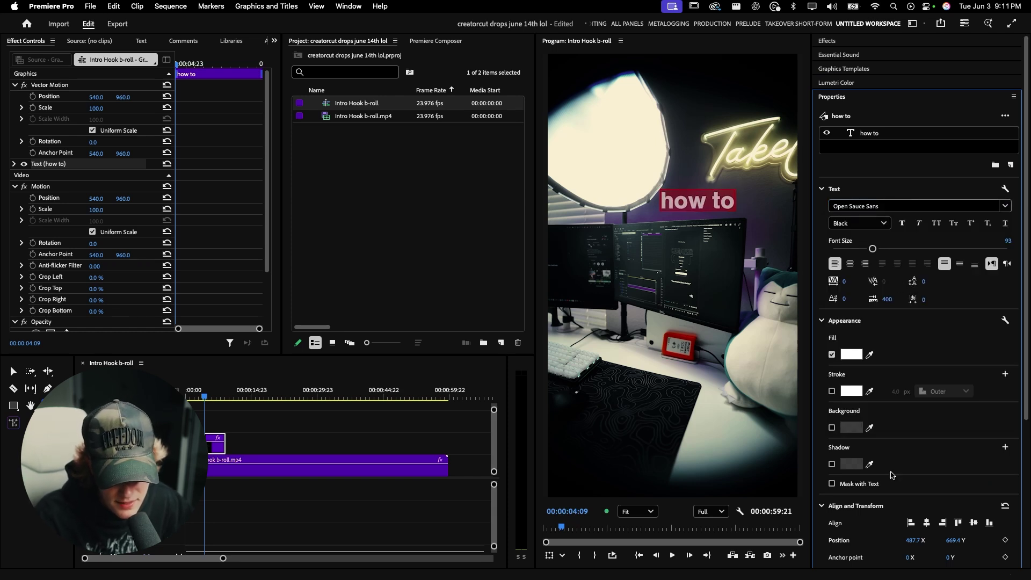
# Center-align the "how to" text, center it horizontally in the frame and set its vertical position to 712
pyautogui.click(927, 522)
pyautogui.click(850, 265)
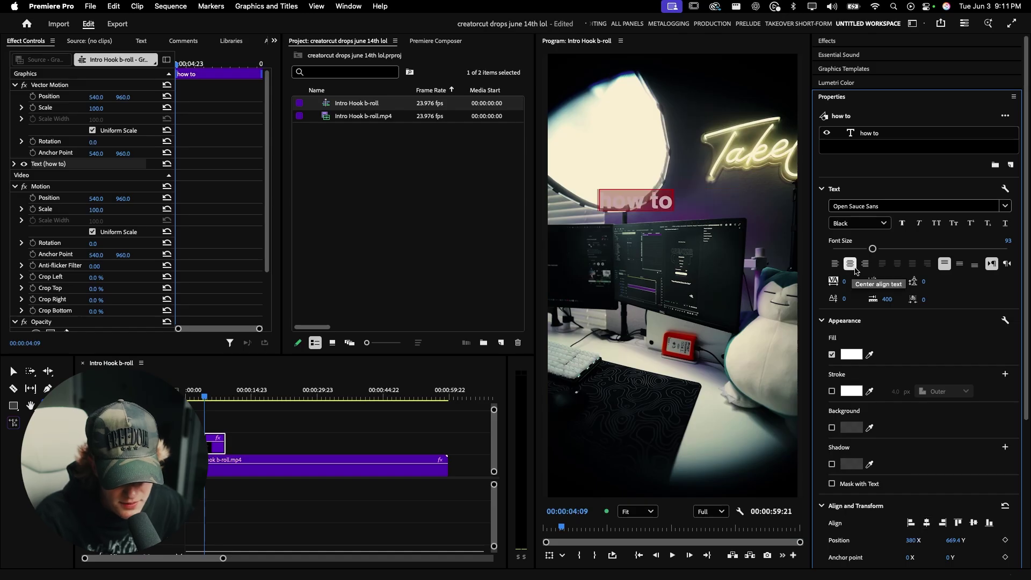
pyautogui.click(927, 522)
pyautogui.moveTo(953, 540); pyautogui.dragTo(976, 539)
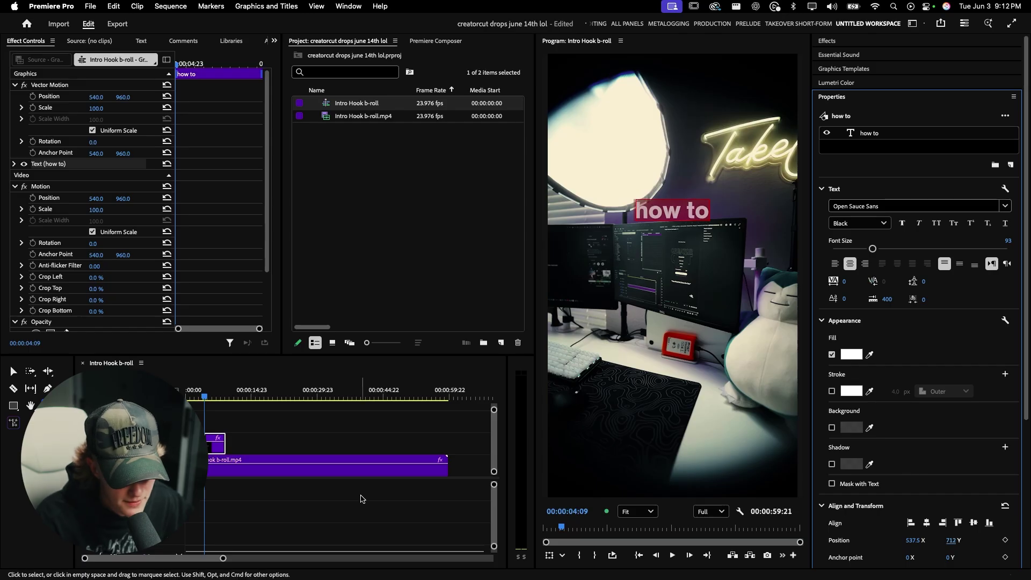
# Extend the "how to" text clip across the full footage length and duplicate it onto the track above
pyautogui.click(255, 435)
pyautogui.moveTo(207, 447); pyautogui.dragTo(448, 447)
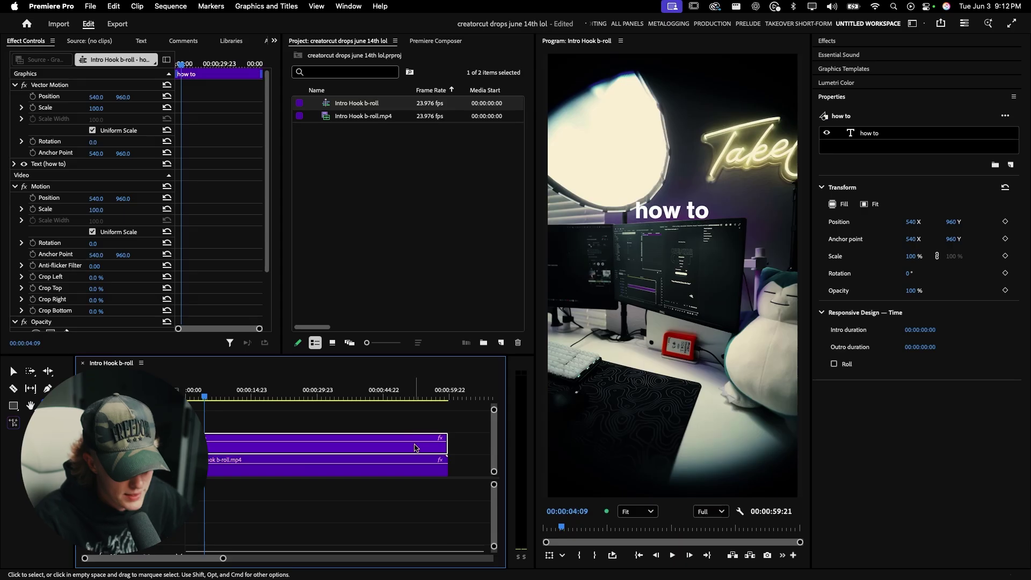
pyautogui.click(304, 438)
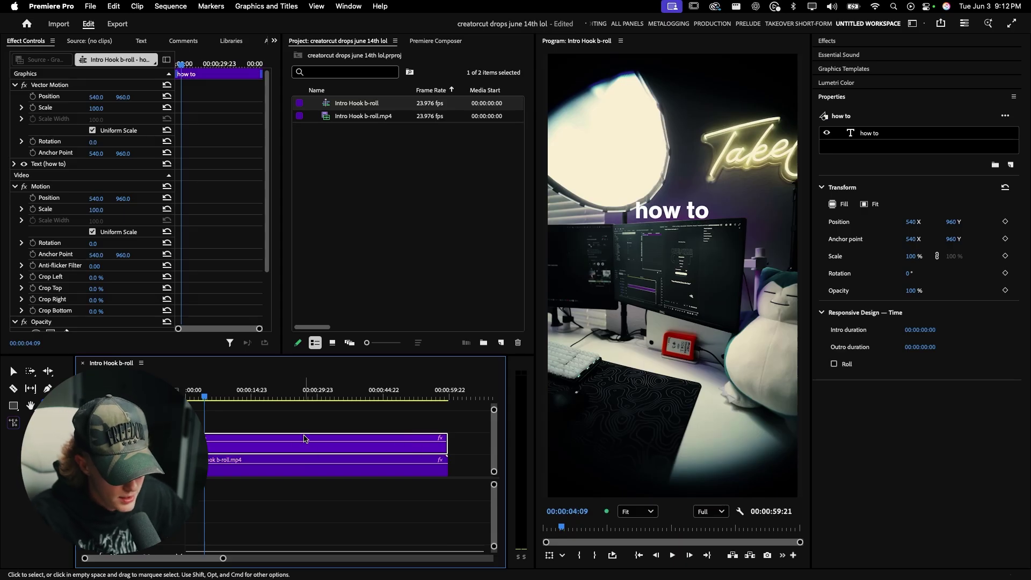
pyautogui.moveTo(305, 438); pyautogui.dragTo(312, 429)
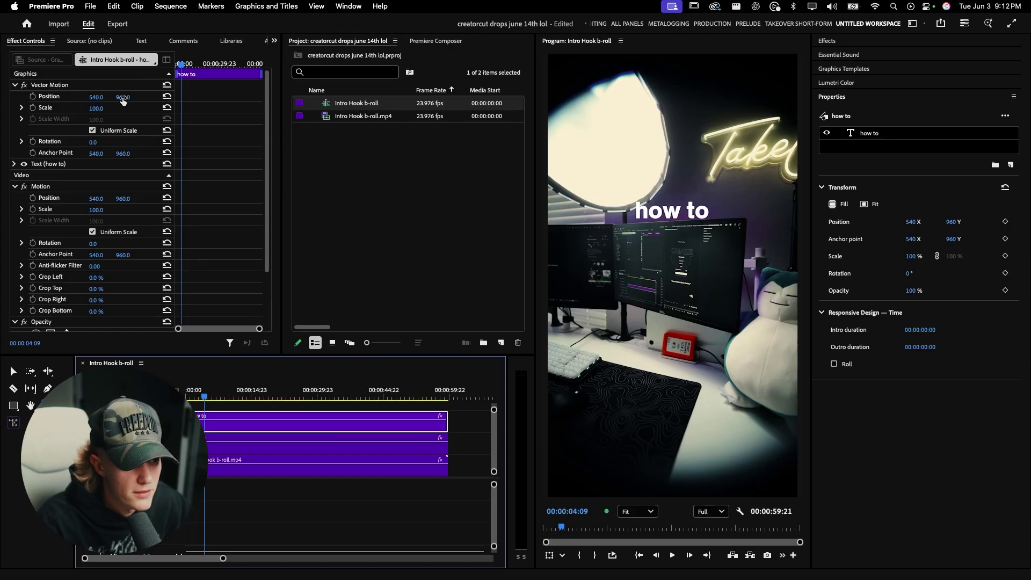
# Lower the duplicated text to a vertical position of 1100 and change its wording to "3D"
pyautogui.moveTo(123, 97); pyautogui.dragTo(198, 97)
pyautogui.doubleClick(686, 242)
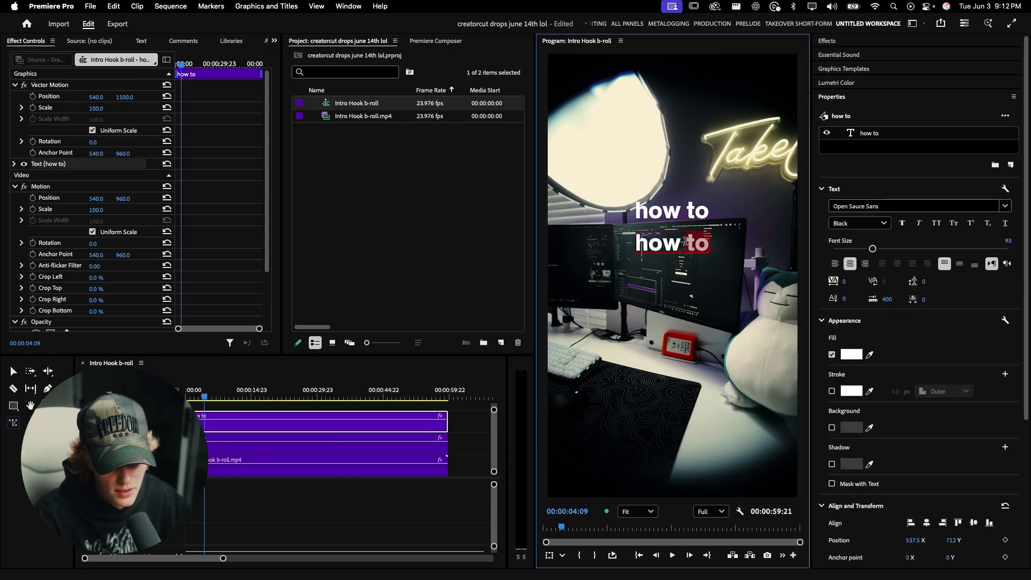
pyautogui.write('#D')
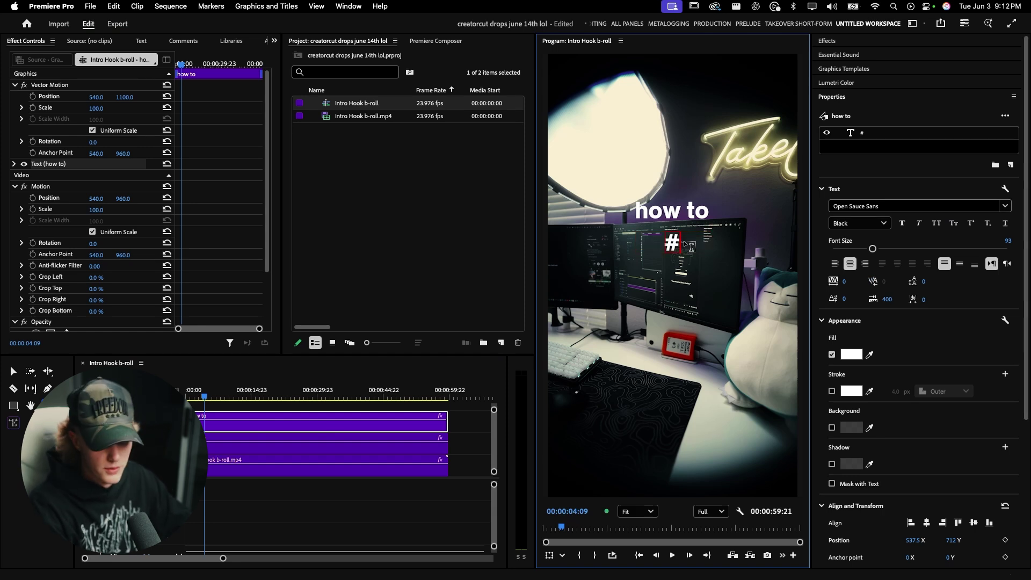
pyautogui.press('BackSpace')
pyautogui.press('BackSpace')
pyautogui.write('3D')
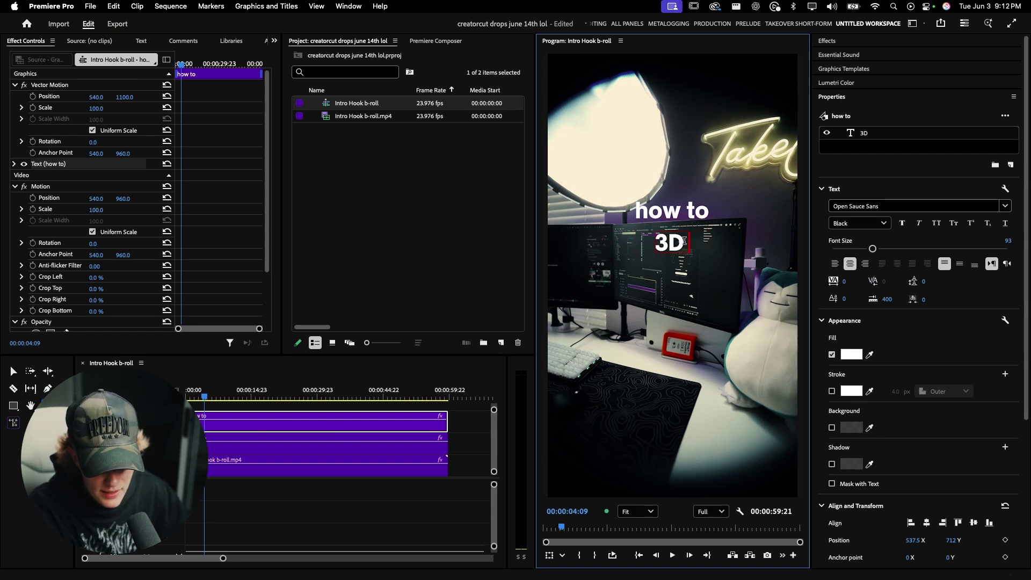
pyautogui.write(' TEXT')
pyautogui.hotkey('ctrl', 'a')
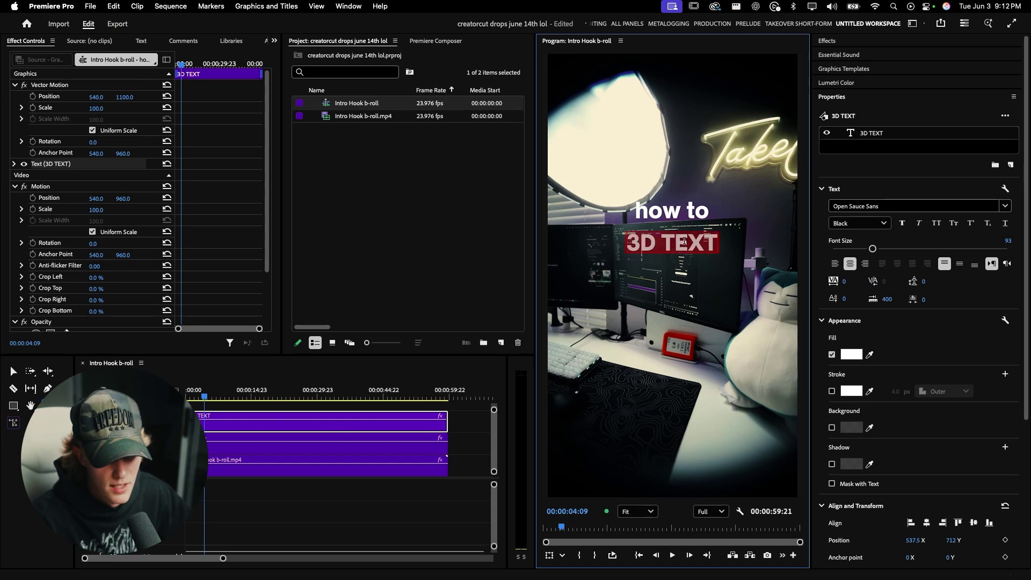
pyautogui.moveTo(660, 246); pyautogui.dragTo(730, 249)
pyautogui.press('BackSpace')
# Duplicate the "3D" clip onto the track above and turn the copy into "text", placed beneath the "3D" line
pyautogui.moveTo(218, 411); pyautogui.dragTo(218, 408)
pyautogui.scroll(3, 304, 430)
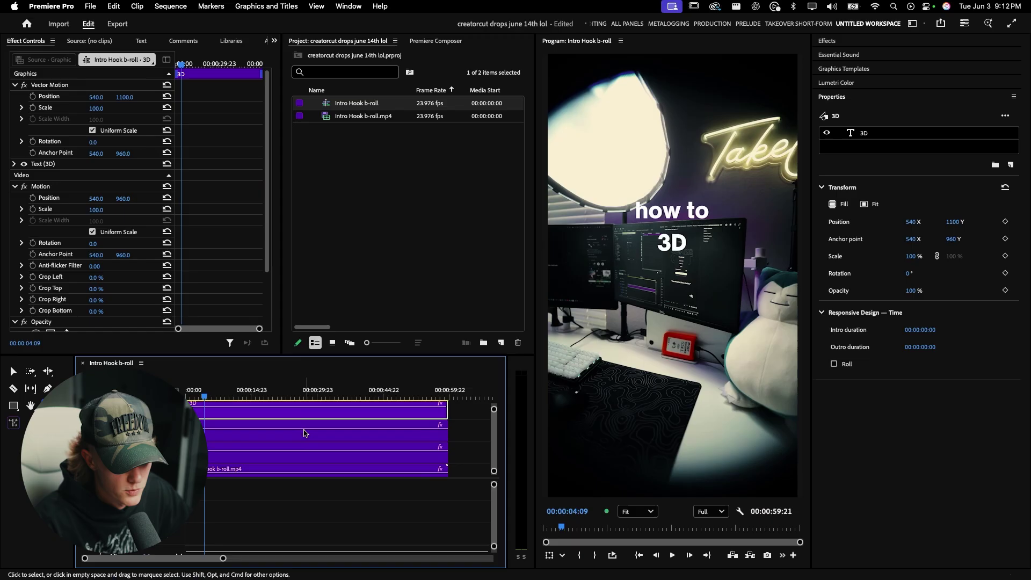
pyautogui.doubleClick(668, 243)
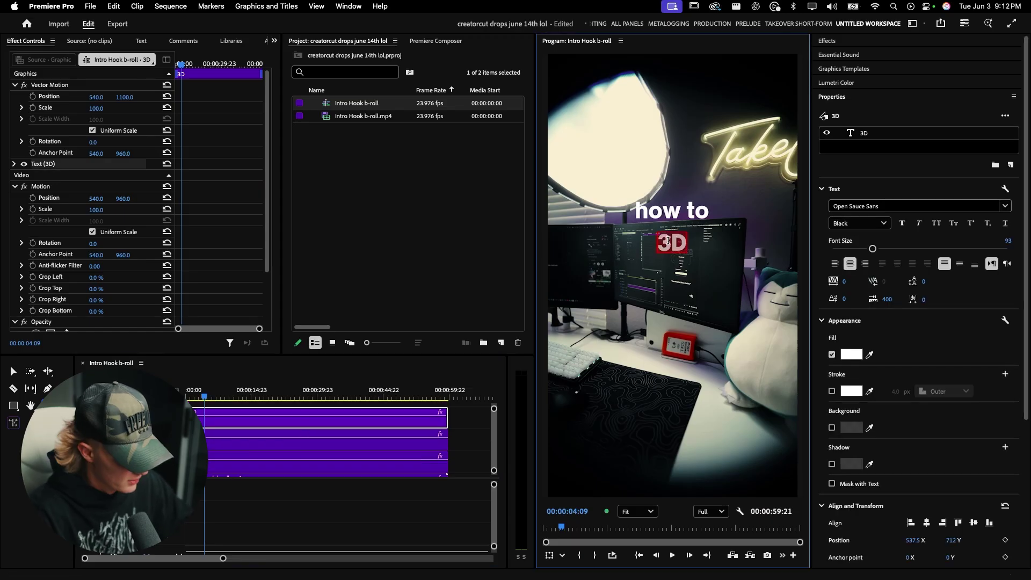
pyautogui.write('text')
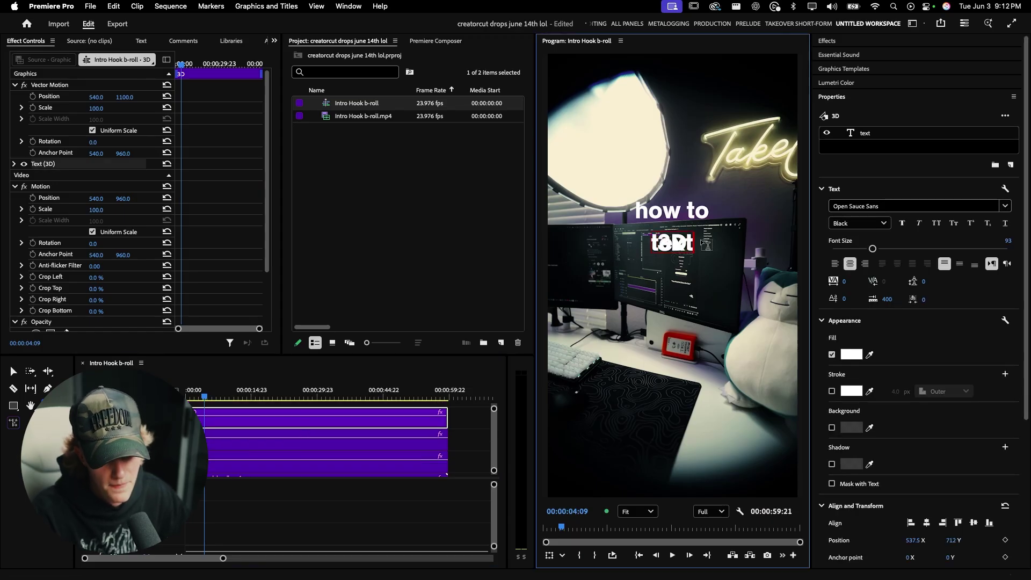
pyautogui.moveTo(126, 97); pyautogui.dragTo(192, 97)
pyautogui.click(460, 445)
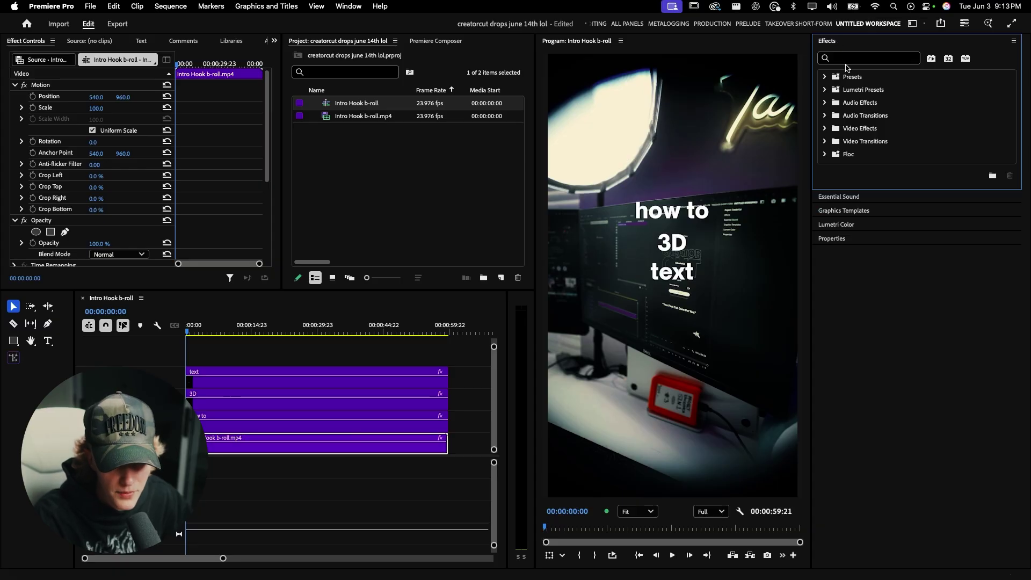
# Find the TakeOver MNML presets and apply Slide In Up and Flicker In to all three text clips
pyautogui.click(846, 63)
pyautogui.write('takeover')
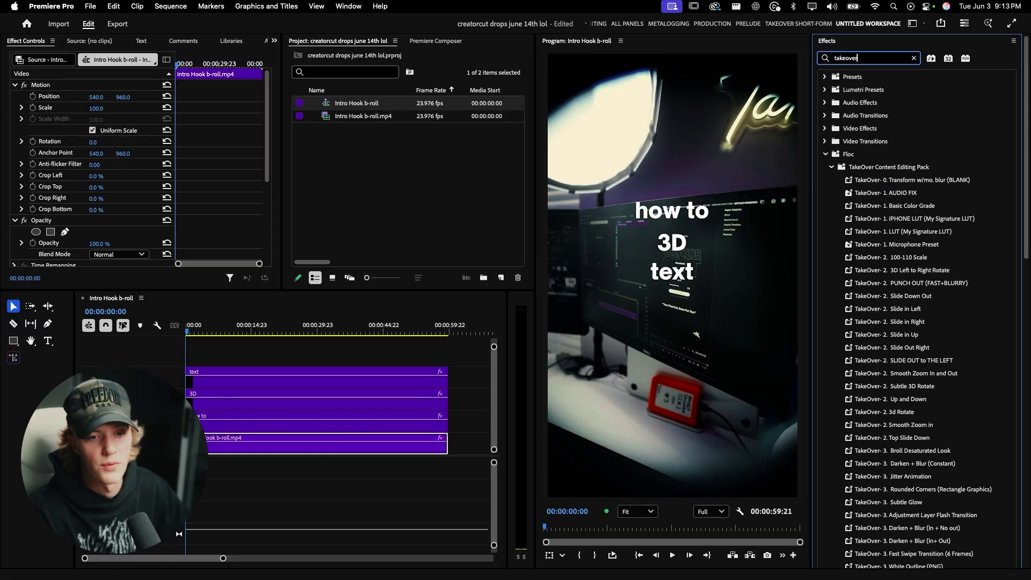
pyautogui.click(831, 167)
pyautogui.click(830, 180)
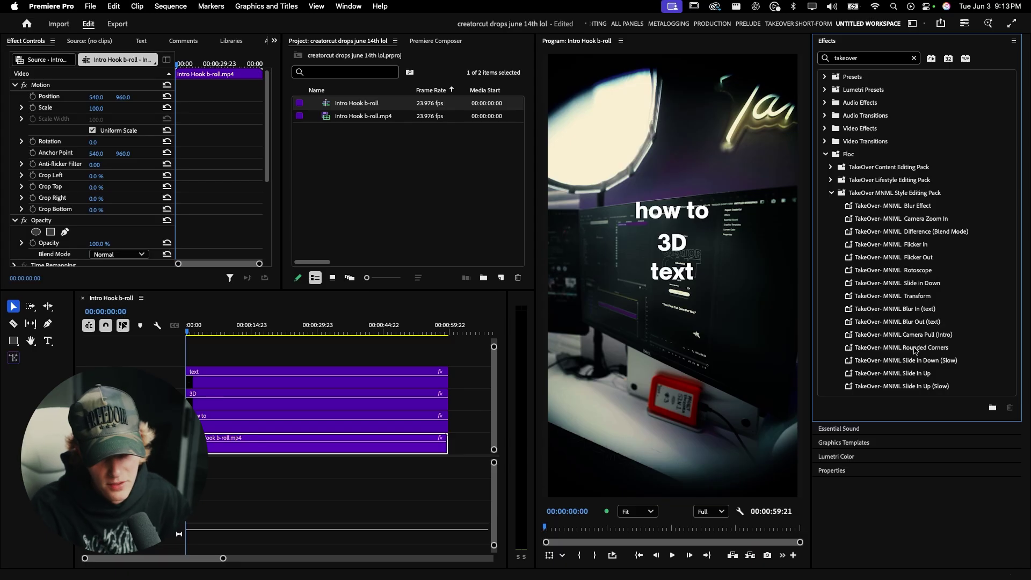
pyautogui.moveTo(452, 359); pyautogui.dragTo(389, 435)
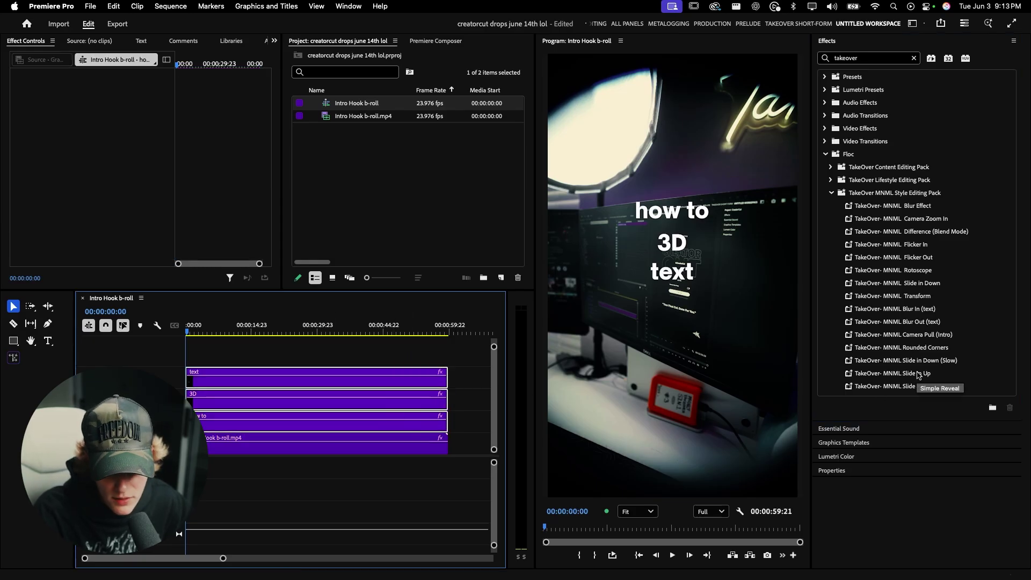
pyautogui.click(922, 378)
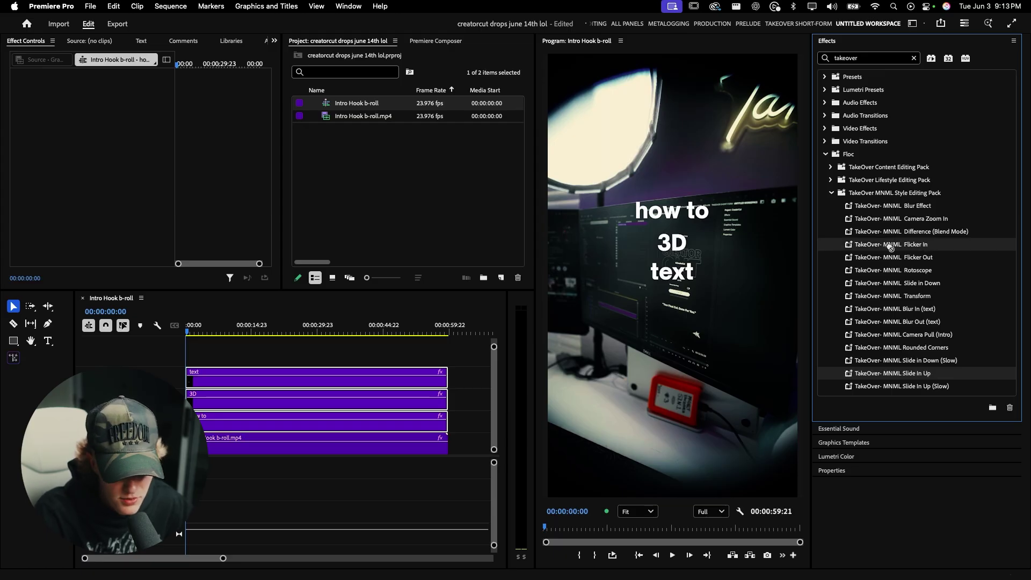
pyautogui.moveTo(369, 334); pyautogui.dragTo(275, 374)
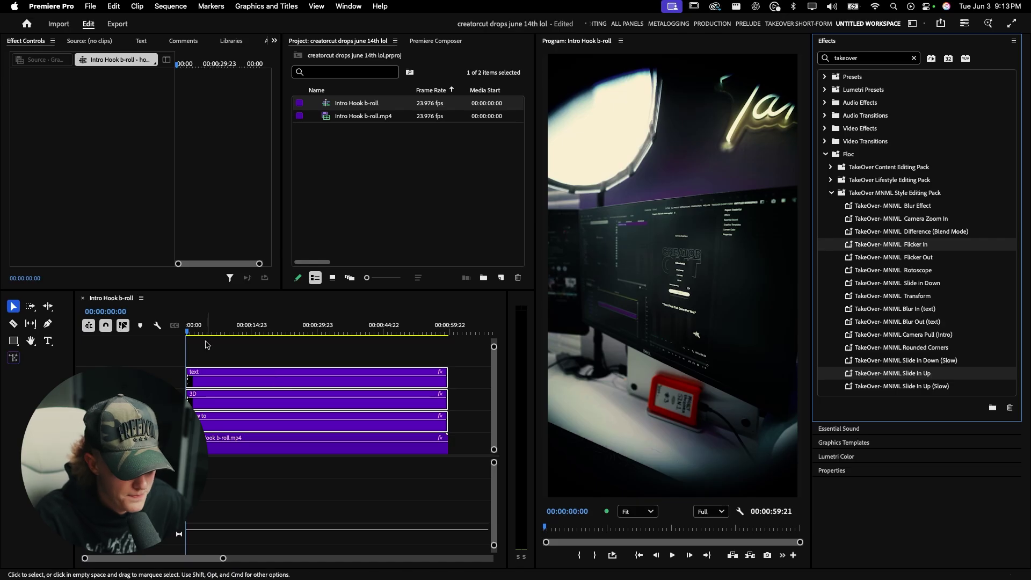
# Preview the text animation from the start of the sequence
pyautogui.moveTo(203, 331); pyautogui.dragTo(176, 330)
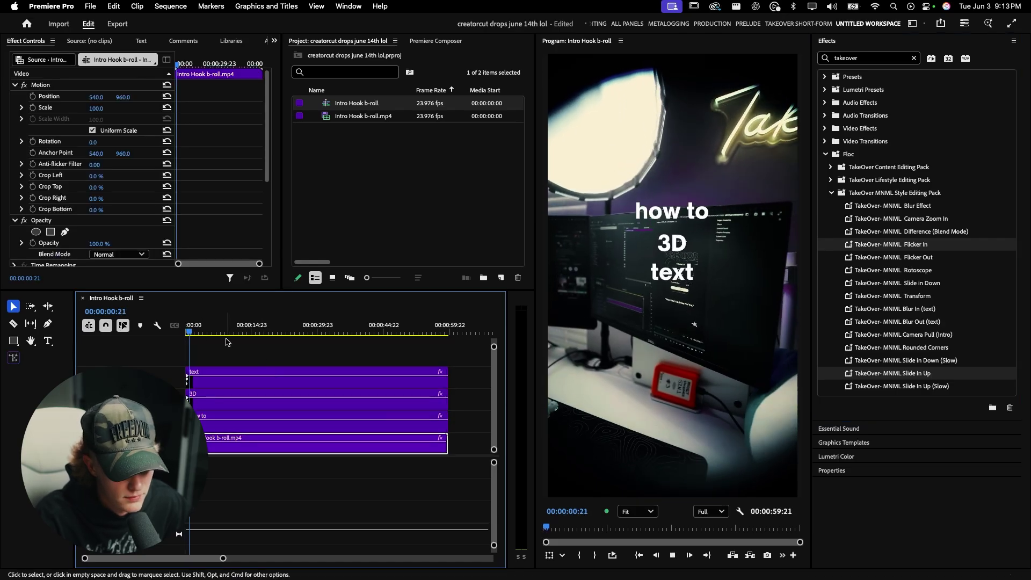
pyautogui.press('space')
pyautogui.press('space')
# Try staggering the start times of the "3D" and "text" clips after "how to" and preview the timing
pyautogui.press('=')
pyautogui.press('c')
pyautogui.press('v')
pyautogui.moveTo(270, 358); pyautogui.dragTo(224, 373)
pyautogui.click(227, 381)
pyautogui.moveTo(191, 329); pyautogui.dragTo(156, 325)
pyautogui.press('space')
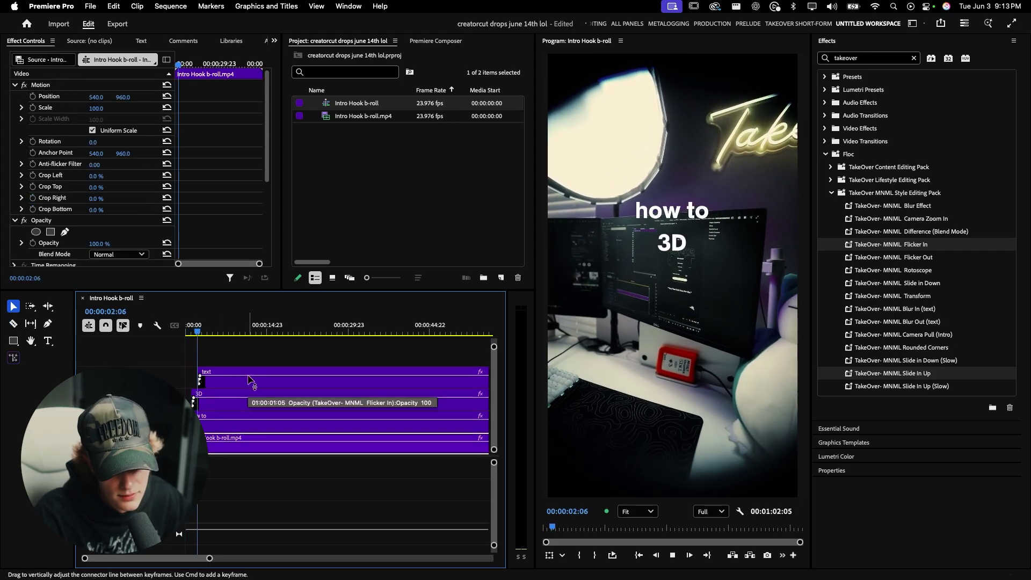
pyautogui.press('space')
pyautogui.press('-')
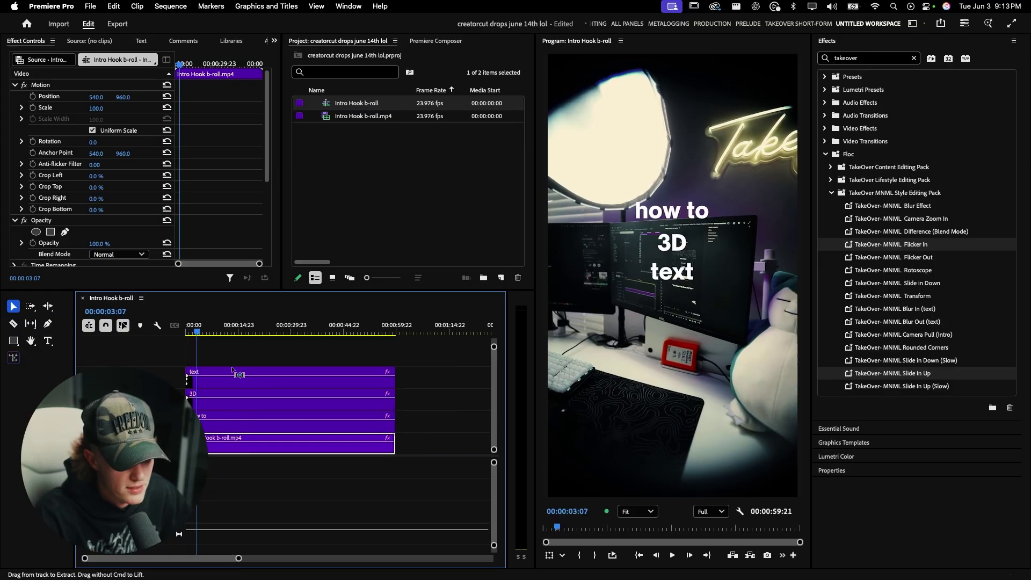
# Replace all four sequence clips with an After Effects composition and save the new project as 3dtextut.aep
pyautogui.moveTo(414, 358); pyautogui.dragTo(298, 439)
pyautogui.rightClick(300, 439)
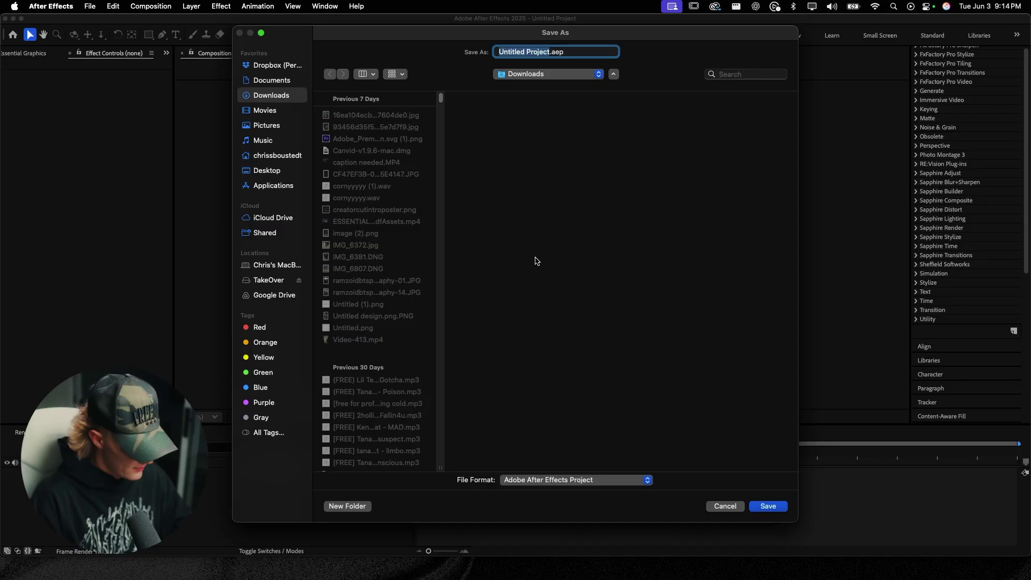
pyautogui.press('BackSpace')
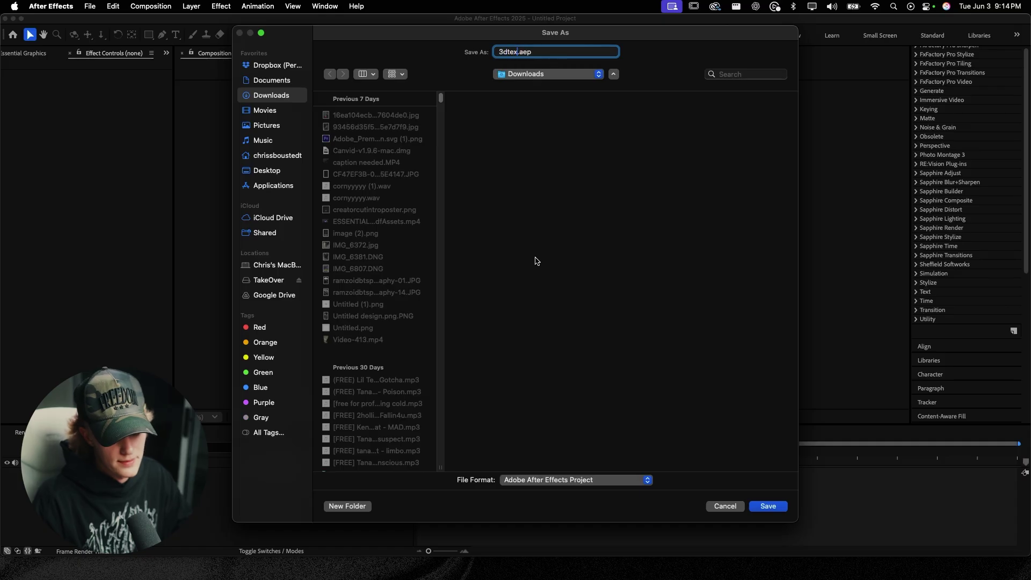
pyautogui.write('3dtextut')
pyautogui.press('Return')
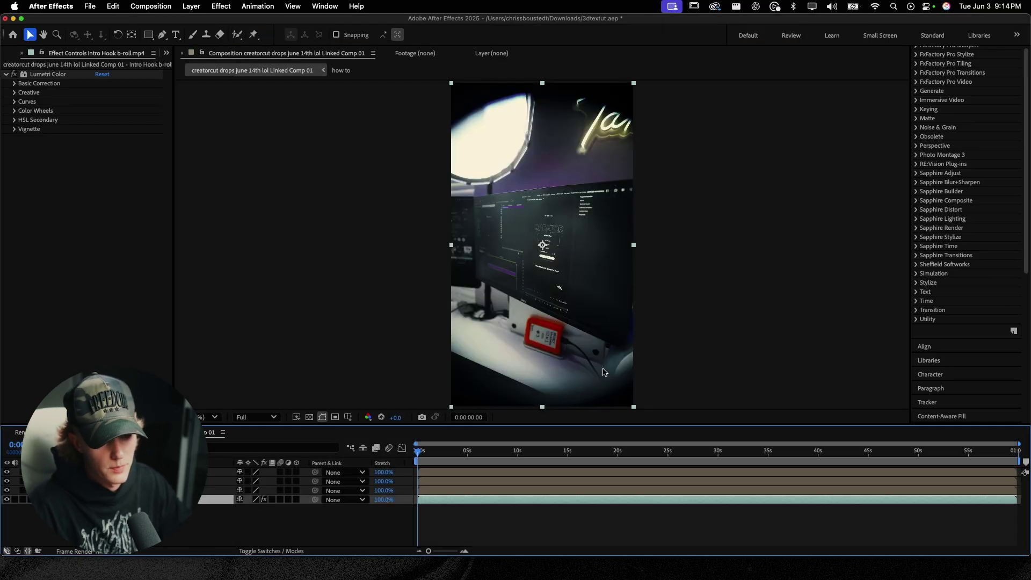
# Preview the linked composition in After Effects by scrubbing to about 5 seconds and playing from the start
pyautogui.moveTo(420, 453); pyautogui.dragTo(468, 452)
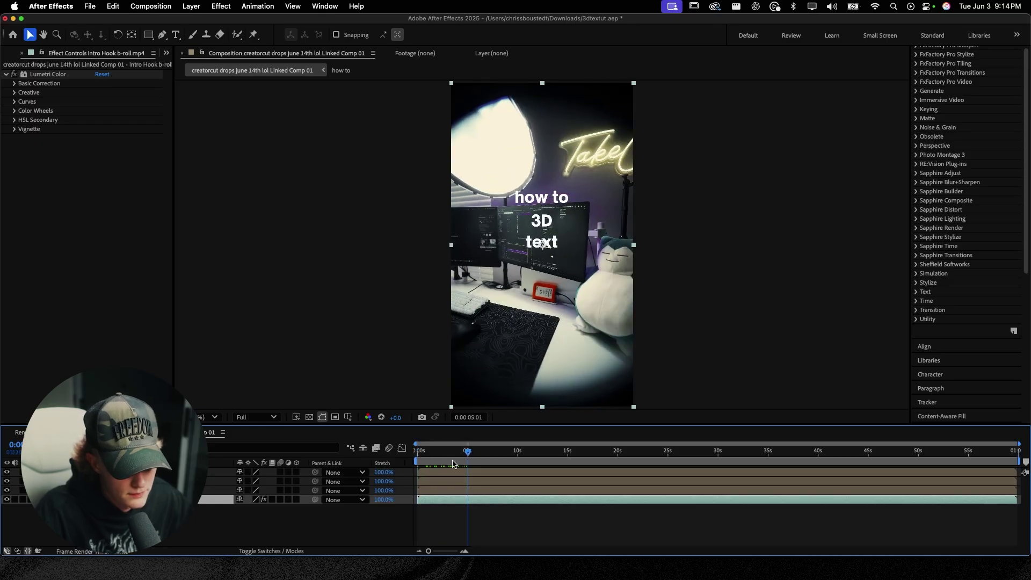
pyautogui.click(418, 452)
pyautogui.press('space')
pyautogui.press('space')
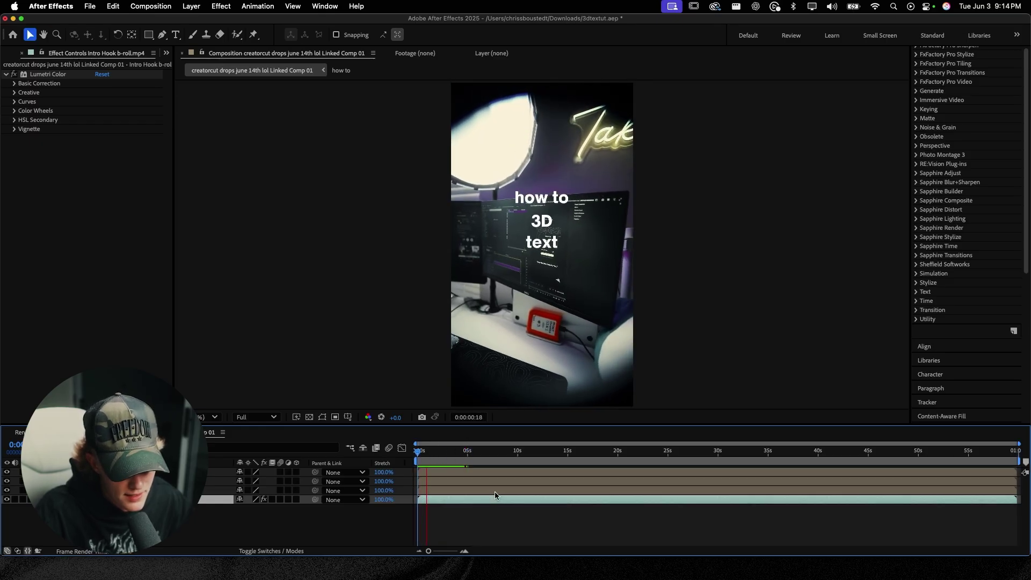
pyautogui.click(425, 473)
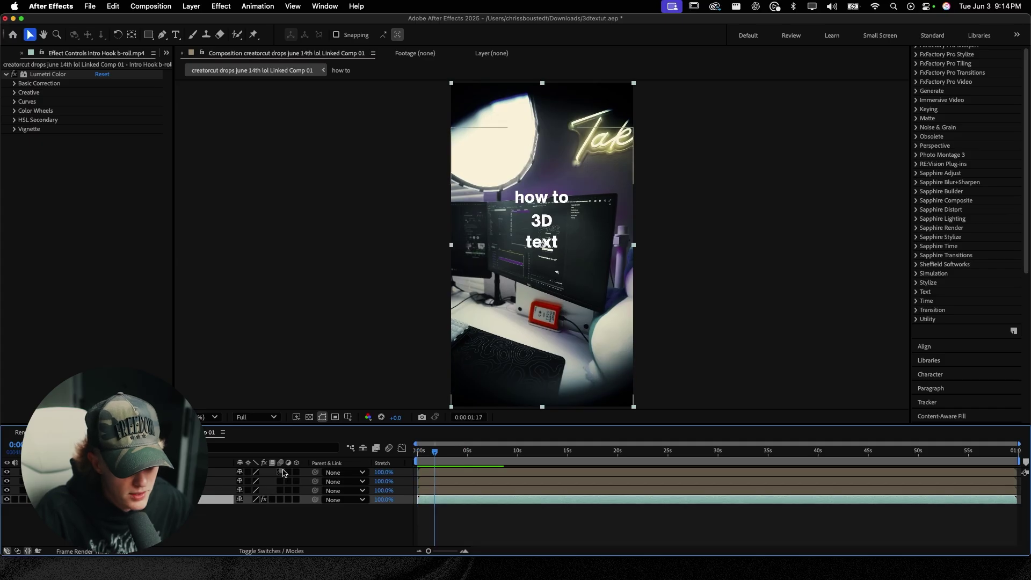
# Enable motion blur for the composition and all four layers, and make the three text layers 3D
pyautogui.moveTo(282, 473); pyautogui.dragTo(280, 490)
pyautogui.click(388, 448)
pyautogui.click(280, 498)
pyautogui.click(297, 472)
pyautogui.moveTo(297, 475); pyautogui.dragTo(299, 493)
pyautogui.click(455, 512)
# Run a 3D camera track on the Intro Hook b-roll.mp4 layer and accept the analysis notice
pyautogui.click(453, 500)
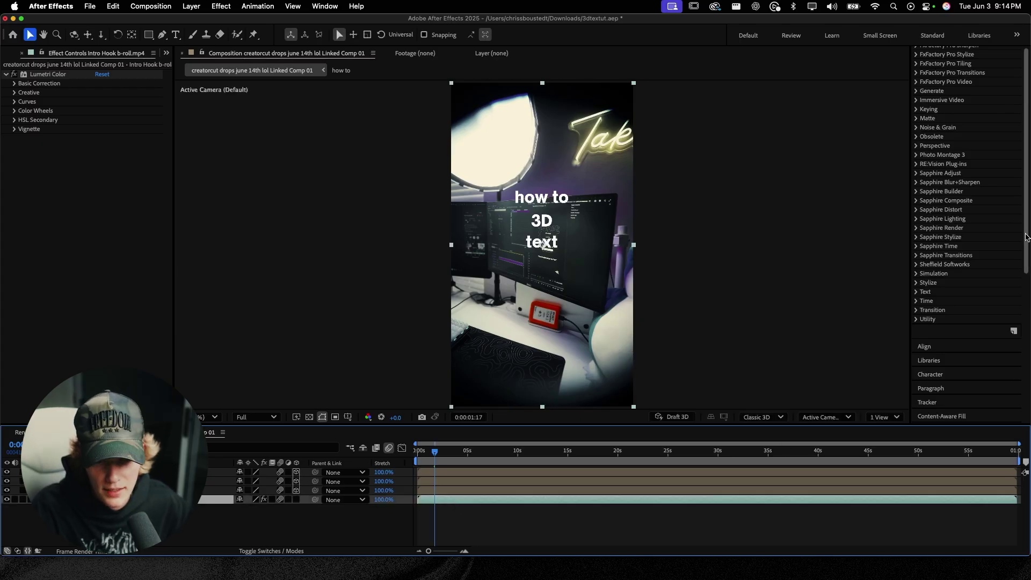
pyautogui.scroll(10, 1027, 241)
pyautogui.click(948, 110)
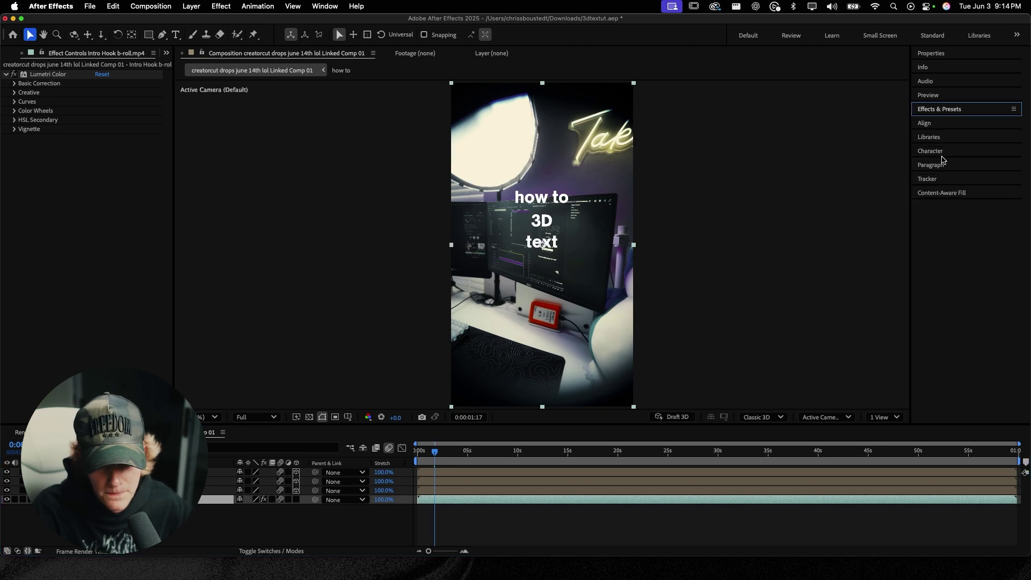
pyautogui.click(939, 180)
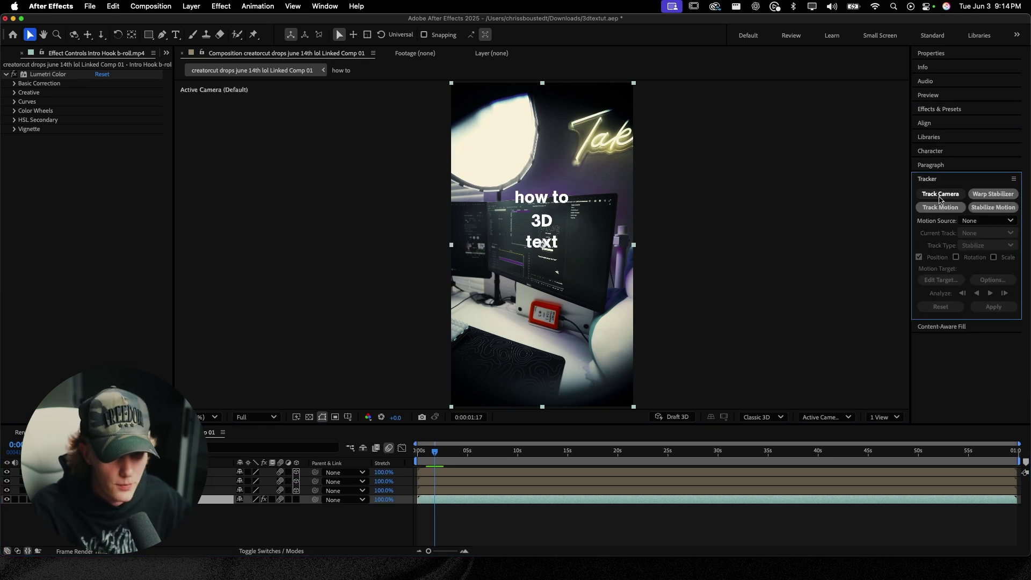
pyautogui.click(940, 195)
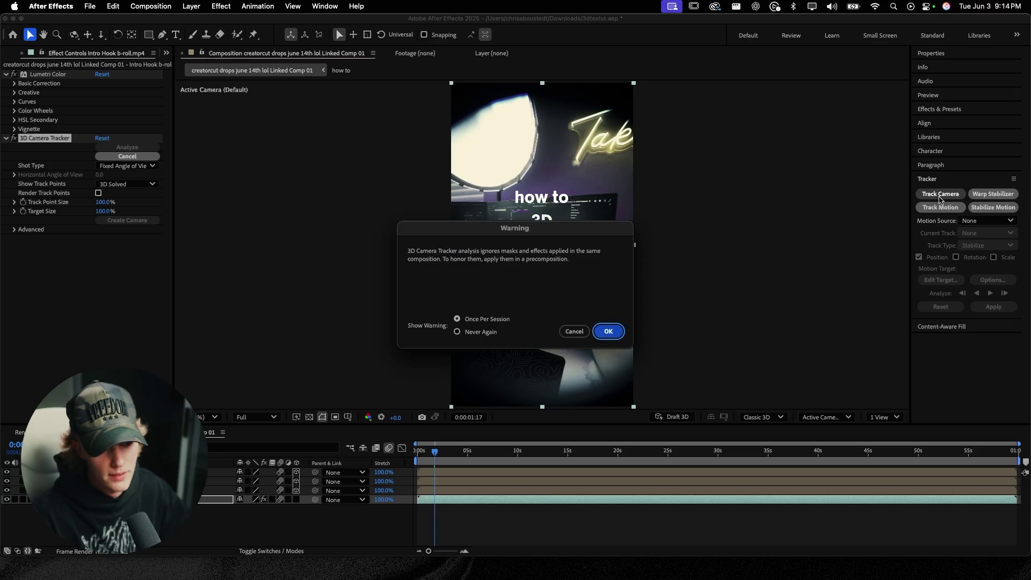
pyautogui.click(609, 331)
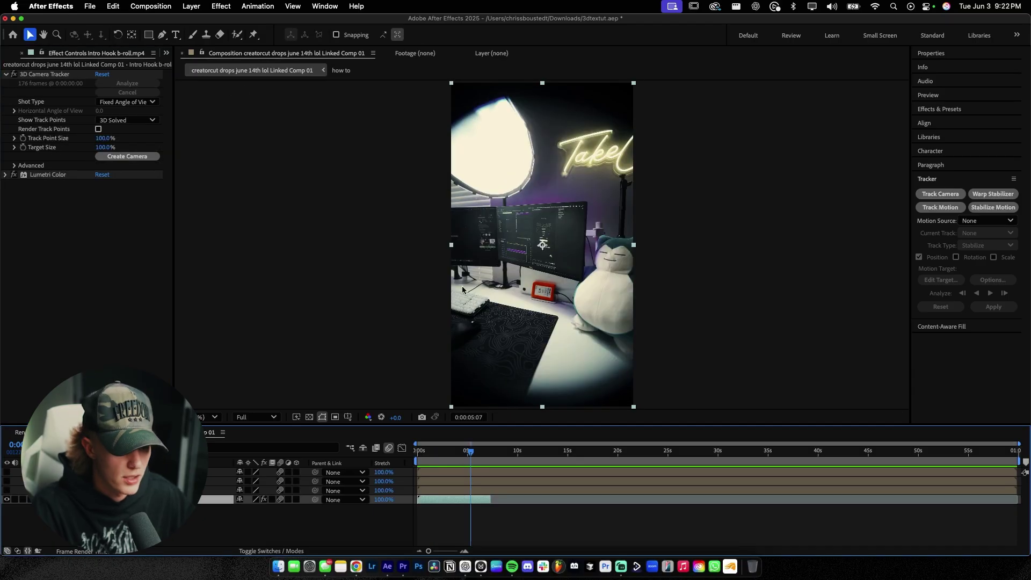
# Set the Track Point Size to 187% and create a camera from the 3D Camera Tracker
pyautogui.moveTo(107, 138); pyautogui.dragTo(149, 140)
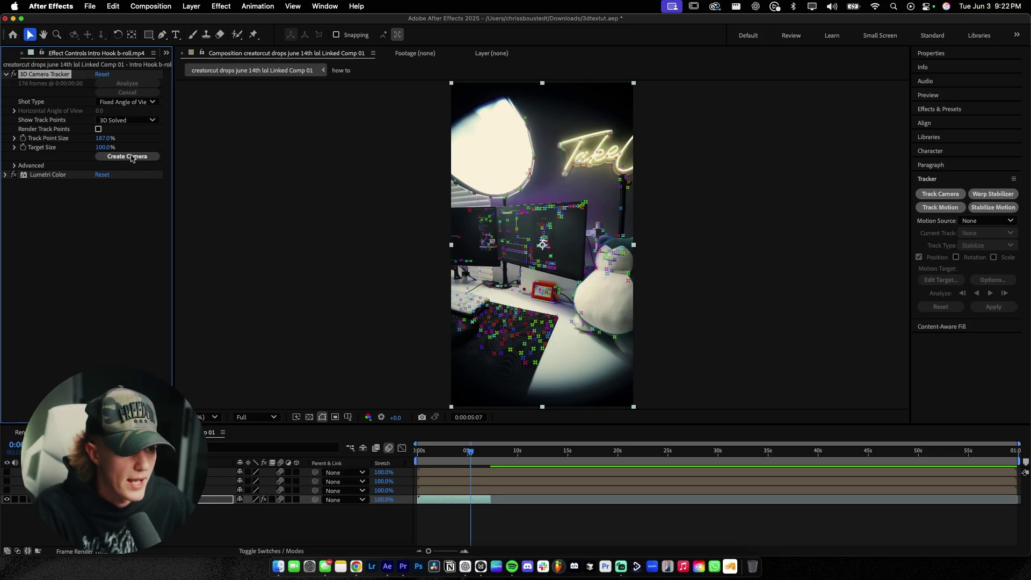
pyautogui.click(131, 156)
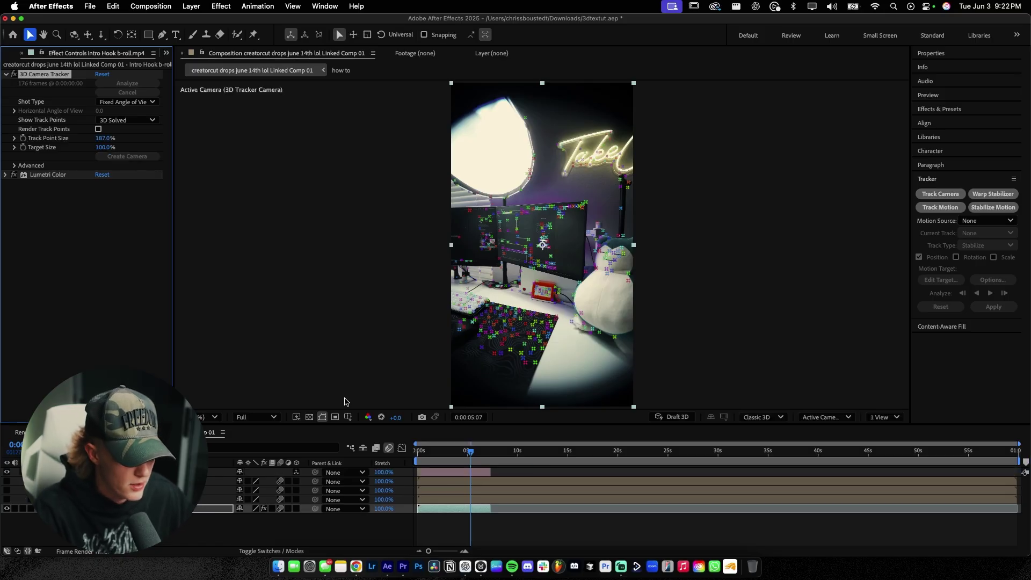
# Split the three text layers at 0:00:07:08, where the b-roll ends, and delete the parts after it
pyautogui.click(473, 474)
pyautogui.scroll(5, 490, 480)
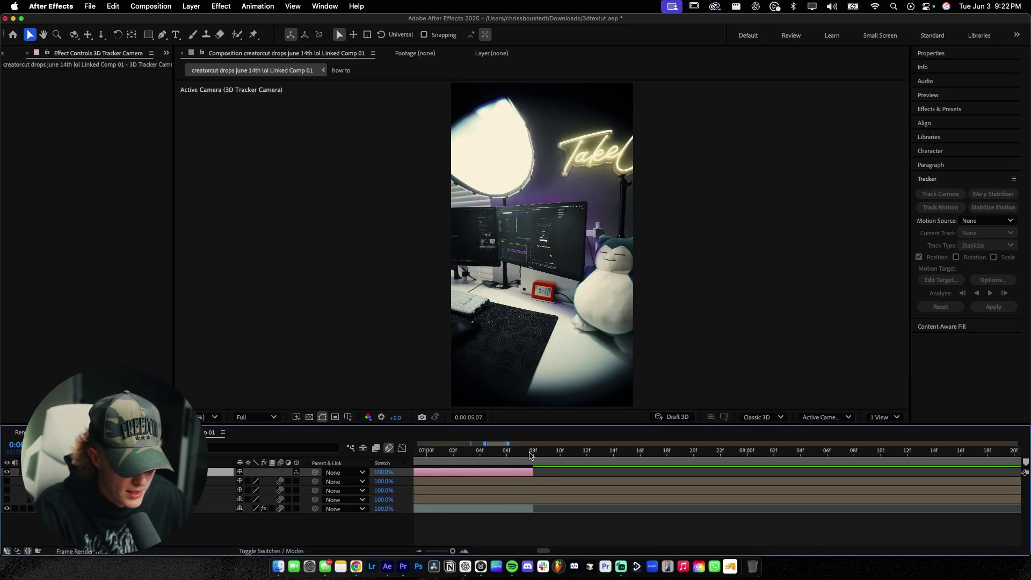
pyautogui.click(529, 452)
pyautogui.click(542, 483)
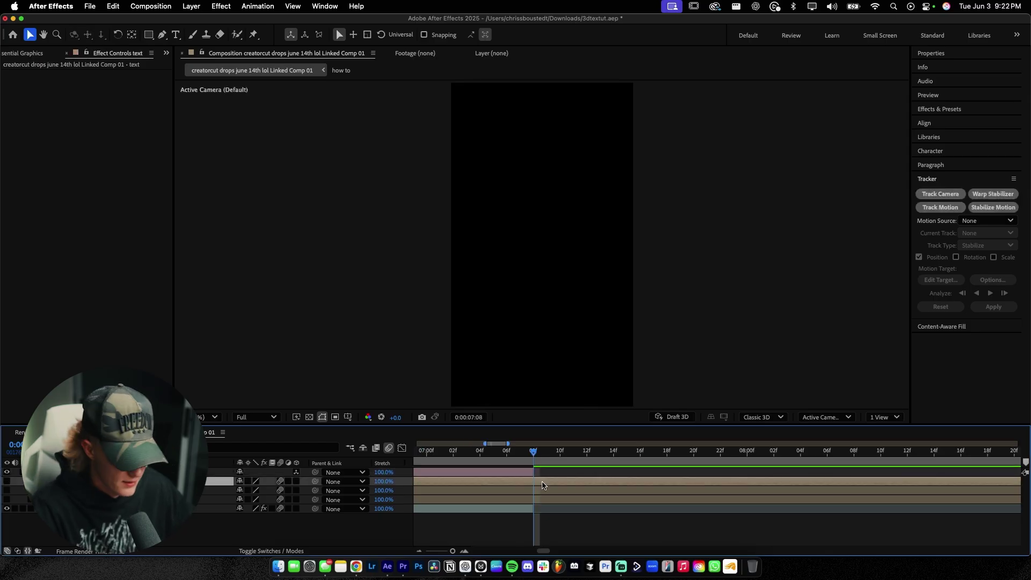
pyautogui.keyDown('shift'); pyautogui.click(543, 501); pyautogui.keyUp('shift')
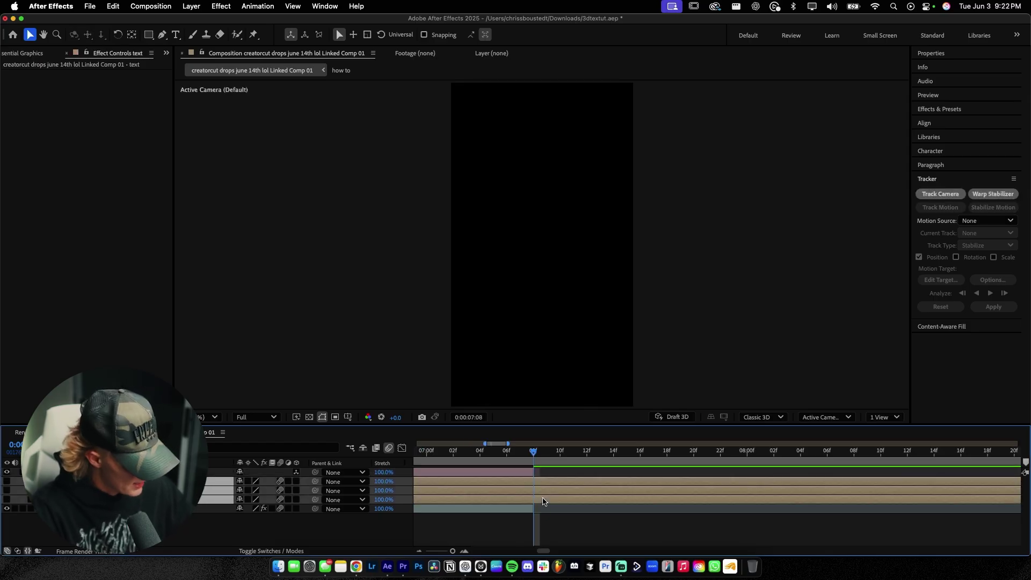
pyautogui.press('super+shift+d')
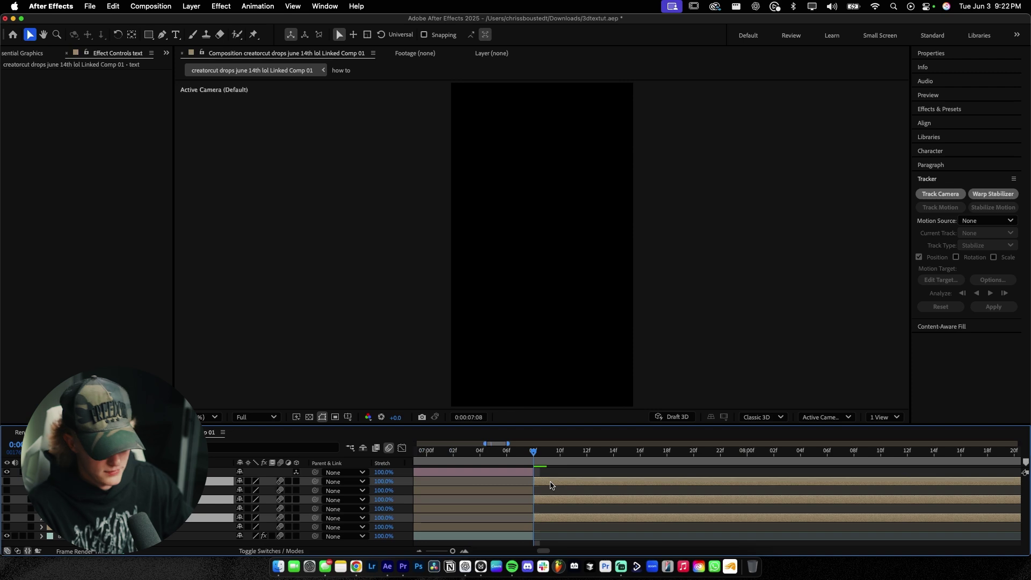
pyautogui.press('Delete')
pyautogui.scroll(-4, 534, 469)
pyautogui.press('Home')
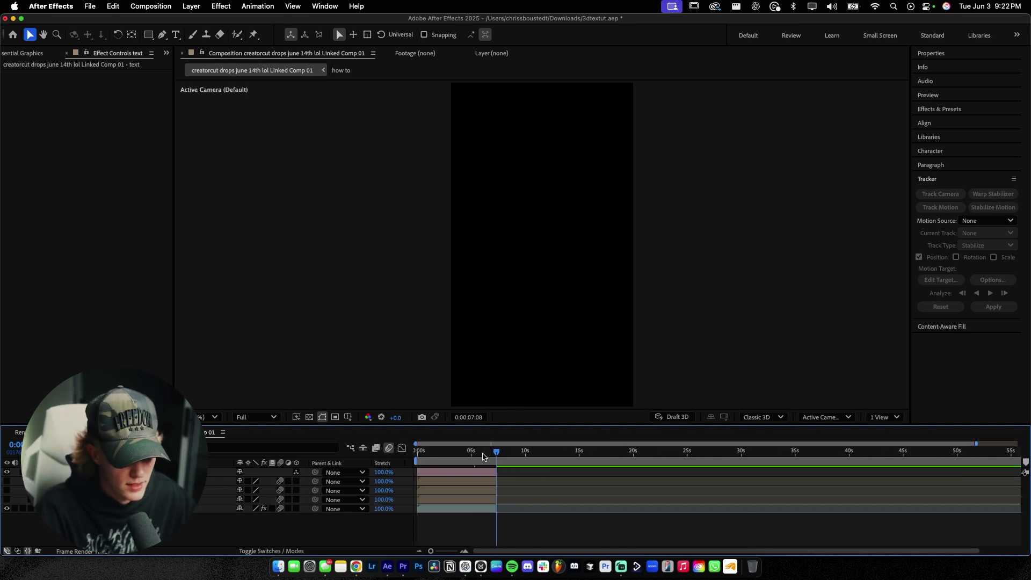
# Show the "text", "3D" and "how to" layers again at about 2 seconds and turn them into 3D layers
pyautogui.click(459, 455)
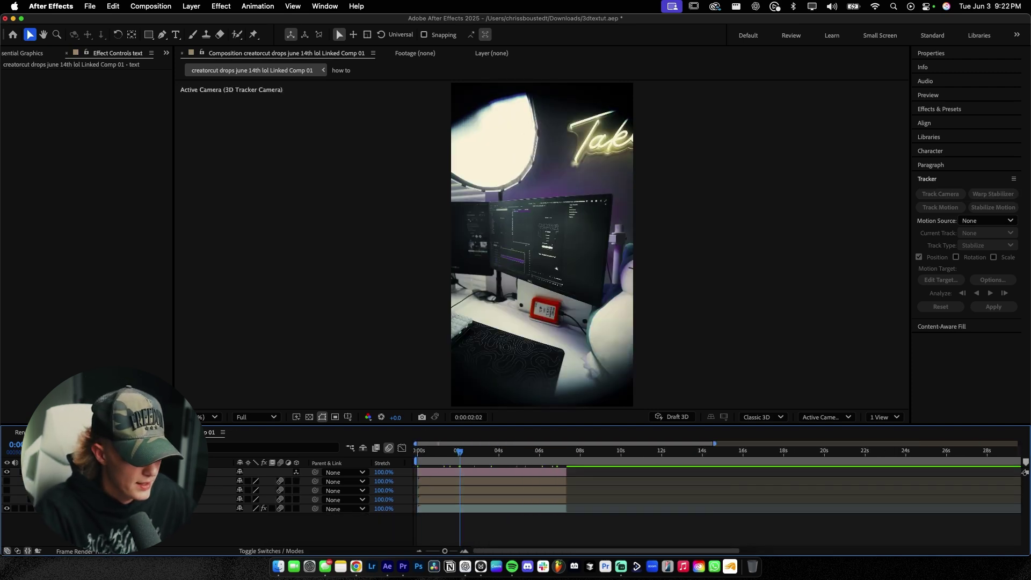
pyautogui.moveTo(7, 481); pyautogui.dragTo(7, 500)
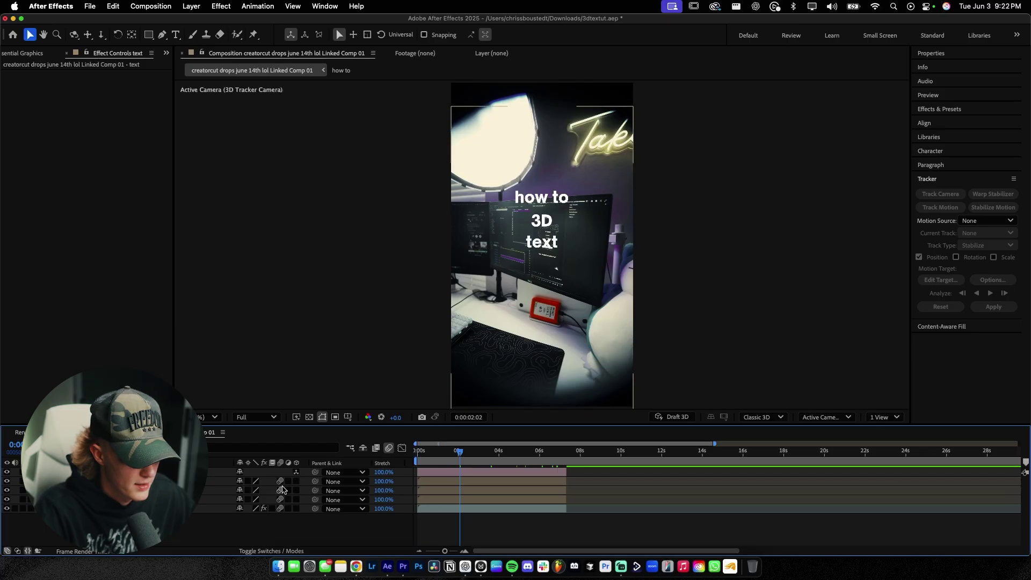
pyautogui.click(296, 482)
pyautogui.click(296, 490)
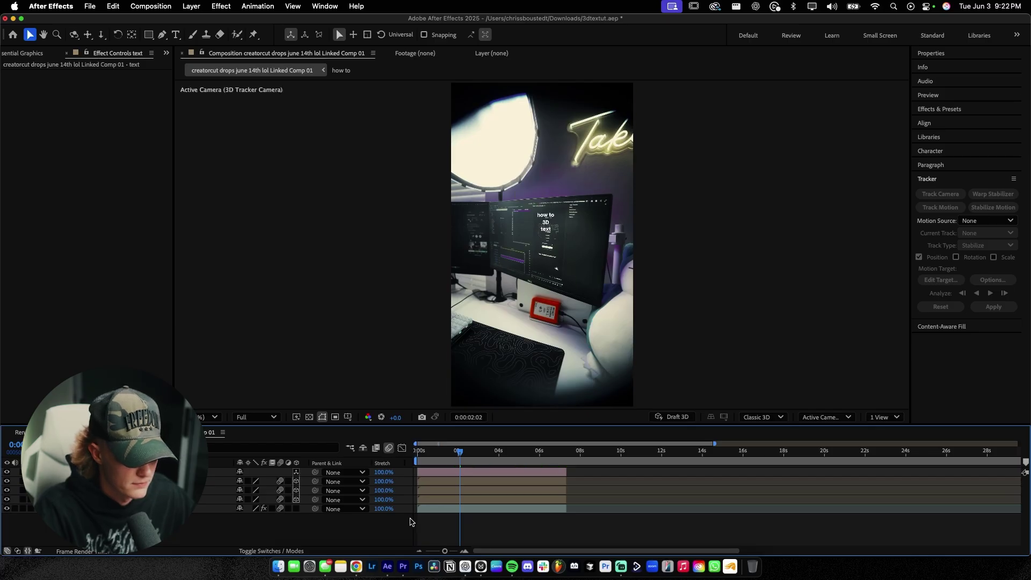
pyautogui.click(500, 523)
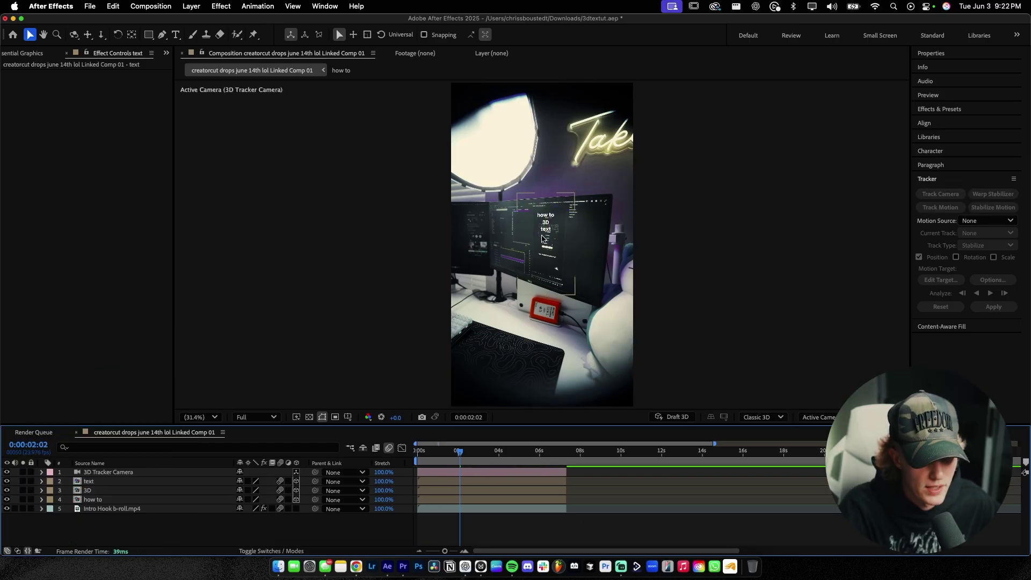
# Scale the "text", "3D" and "how to" layers together to 898%, checking the size near the end of the shot
pyautogui.click(509, 500)
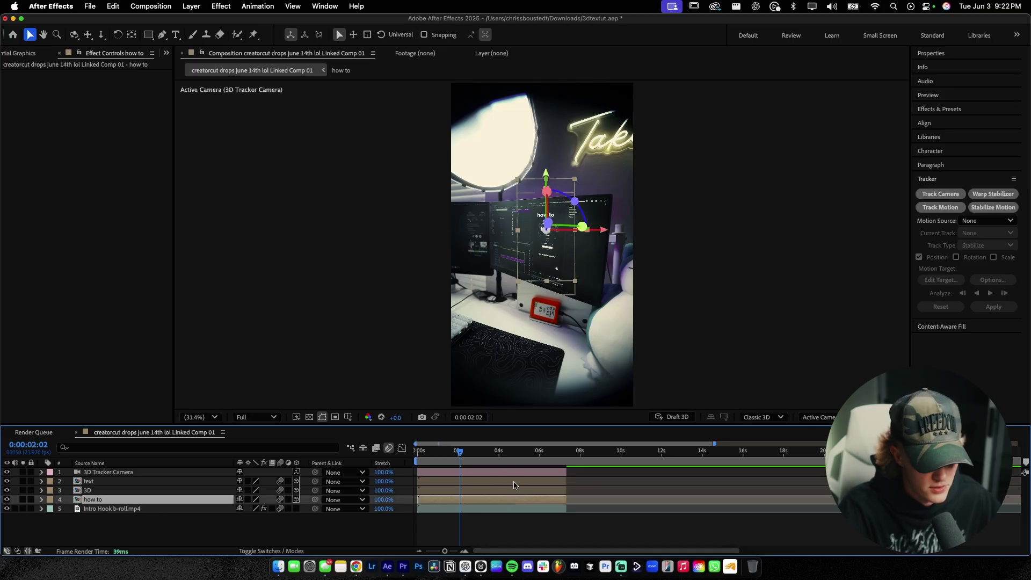
pyautogui.keyDown('shift'); pyautogui.click(513, 482); pyautogui.keyUp('shift')
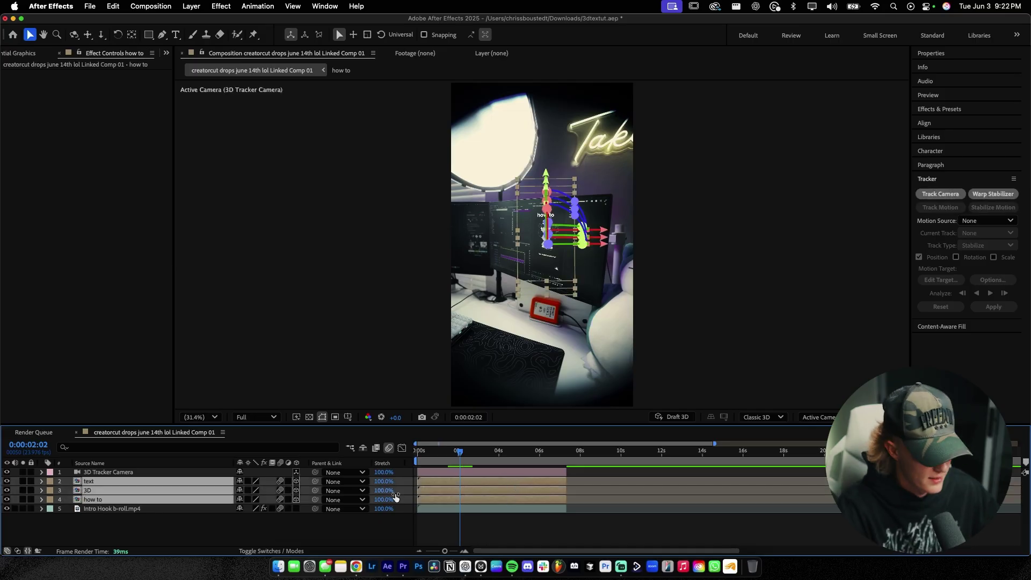
pyautogui.press('s')
pyautogui.moveTo(253, 490); pyautogui.dragTo(421, 485)
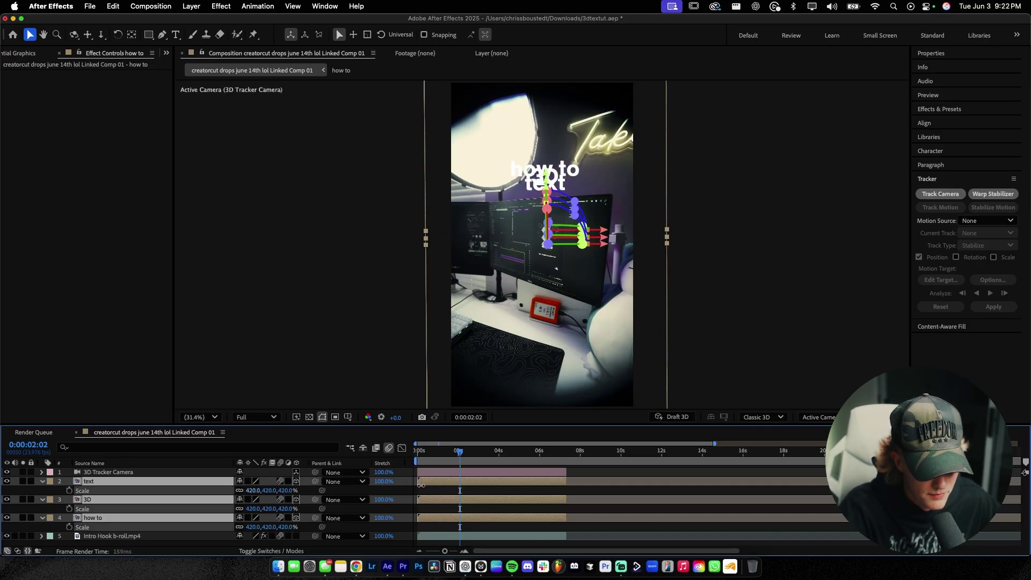
pyautogui.click(537, 452)
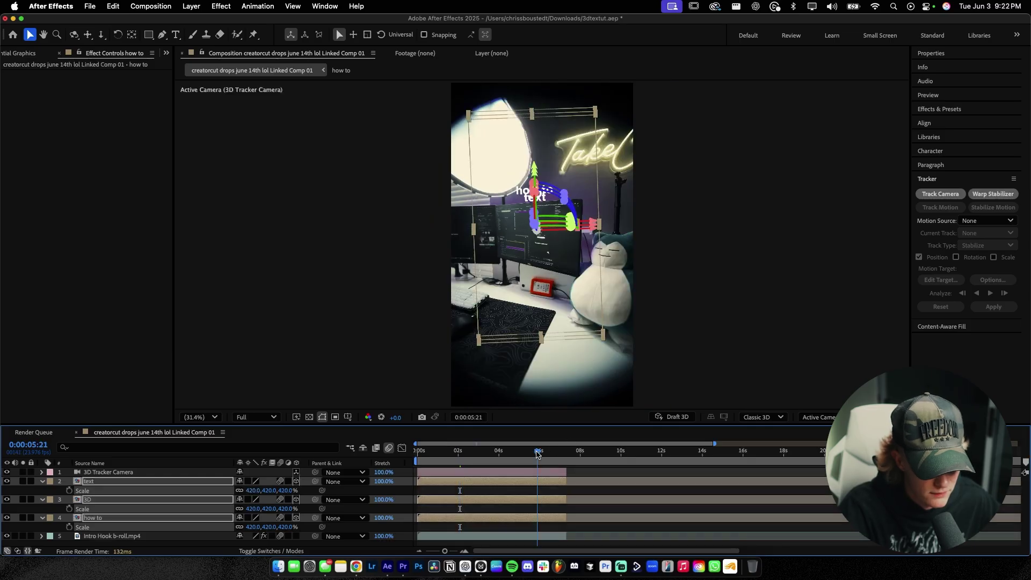
pyautogui.press('space')
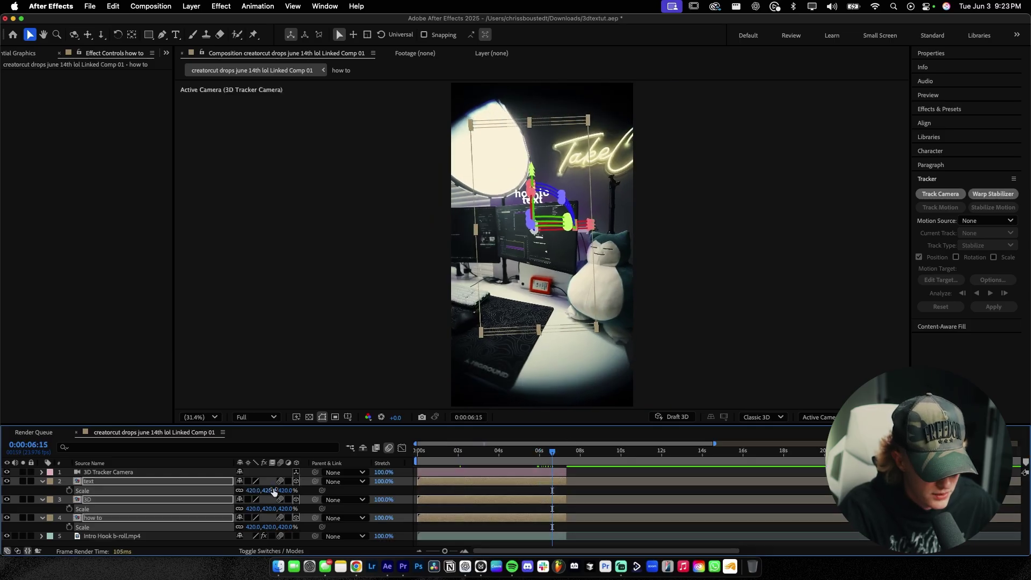
pyautogui.moveTo(254, 490); pyautogui.dragTo(510, 485)
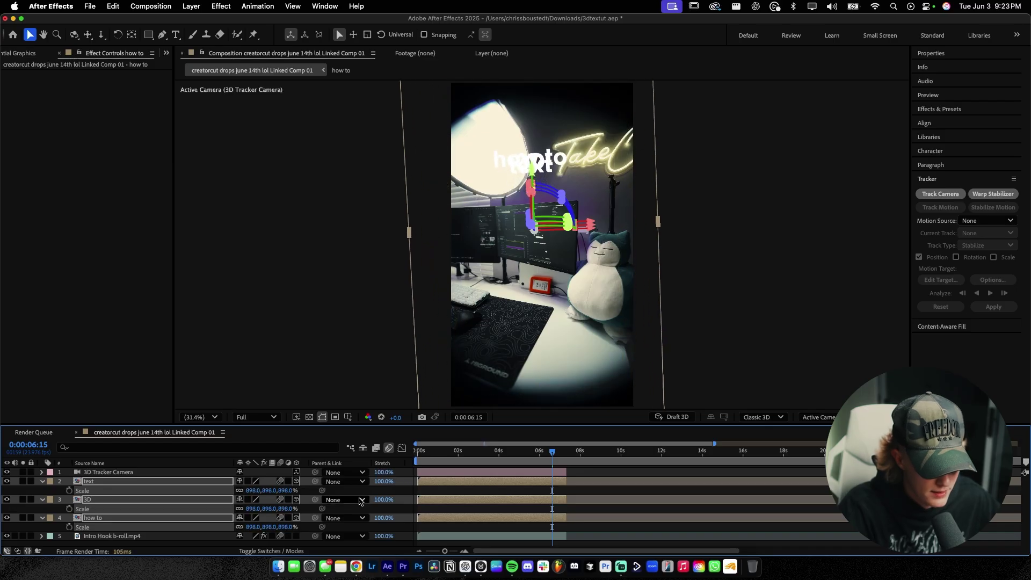
pyautogui.click(449, 508)
# Reposition the "text" layer to 1800, 4675, 0 so it sits beside the plush figure
pyautogui.click(457, 483)
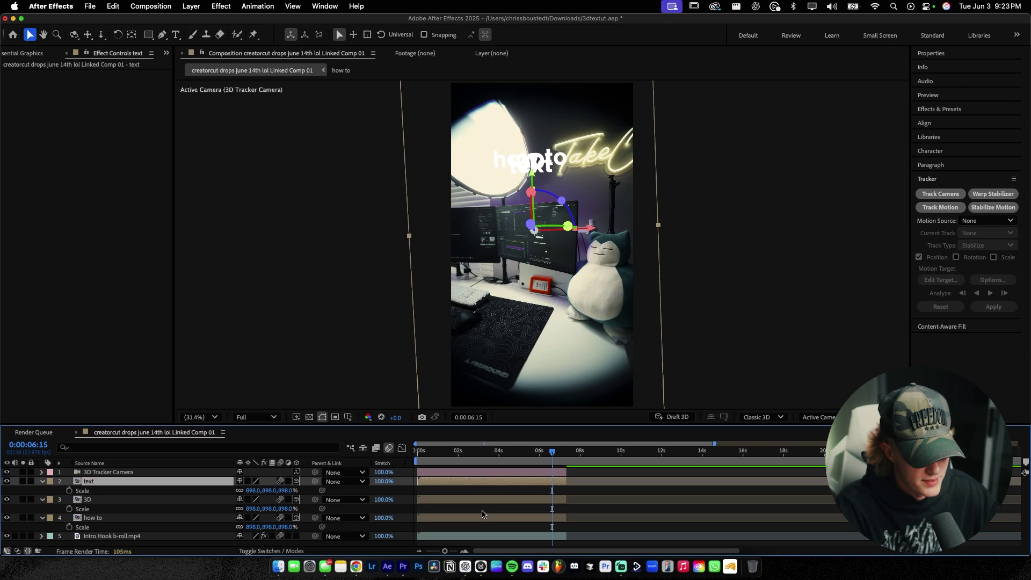
pyautogui.moveTo(263, 490); pyautogui.dragTo(373, 519)
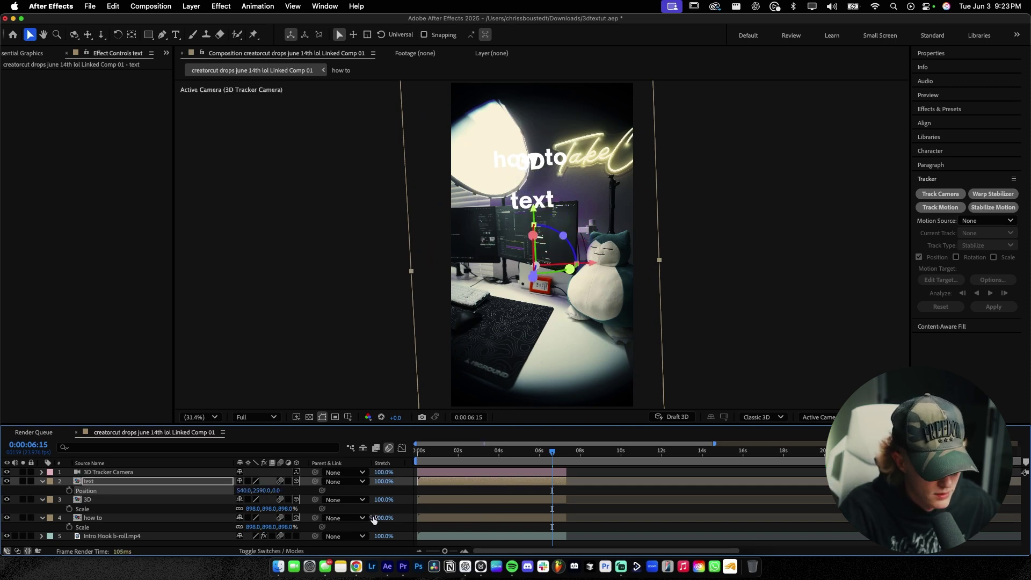
pyautogui.moveTo(264, 490); pyautogui.dragTo(664, 522)
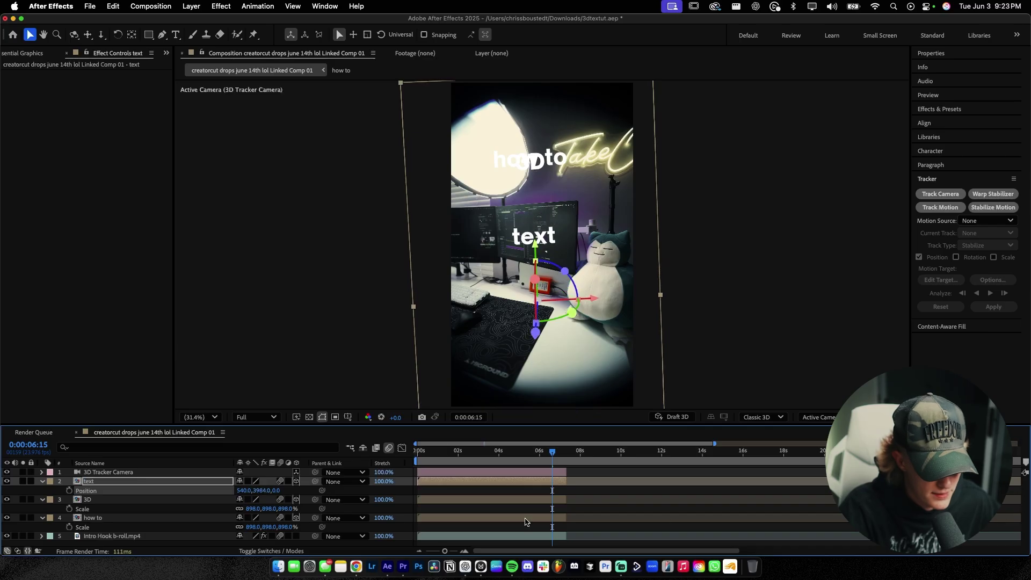
pyautogui.moveTo(255, 495); pyautogui.dragTo(635, 487)
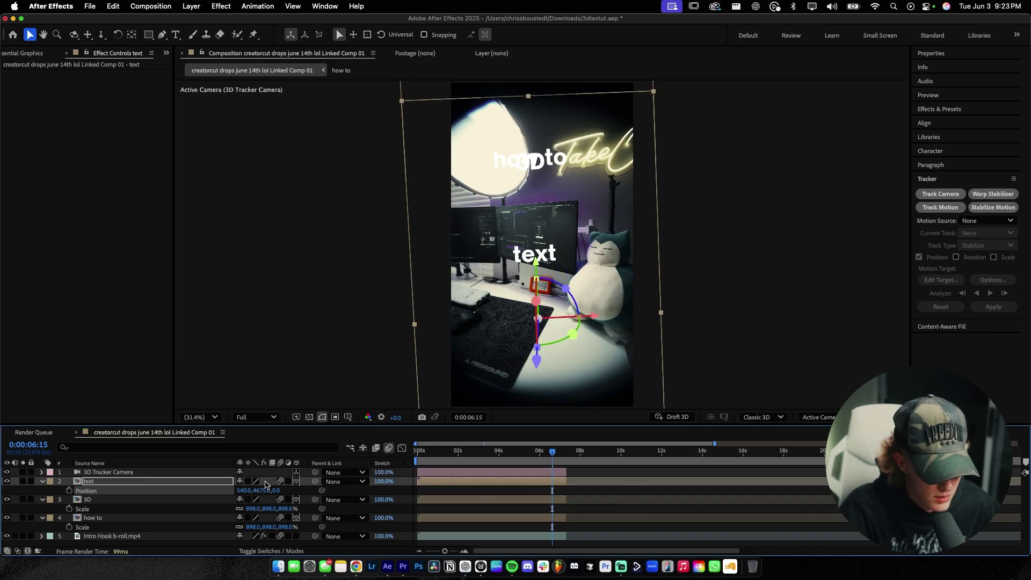
pyautogui.moveTo(246, 489); pyautogui.dragTo(317, 496)
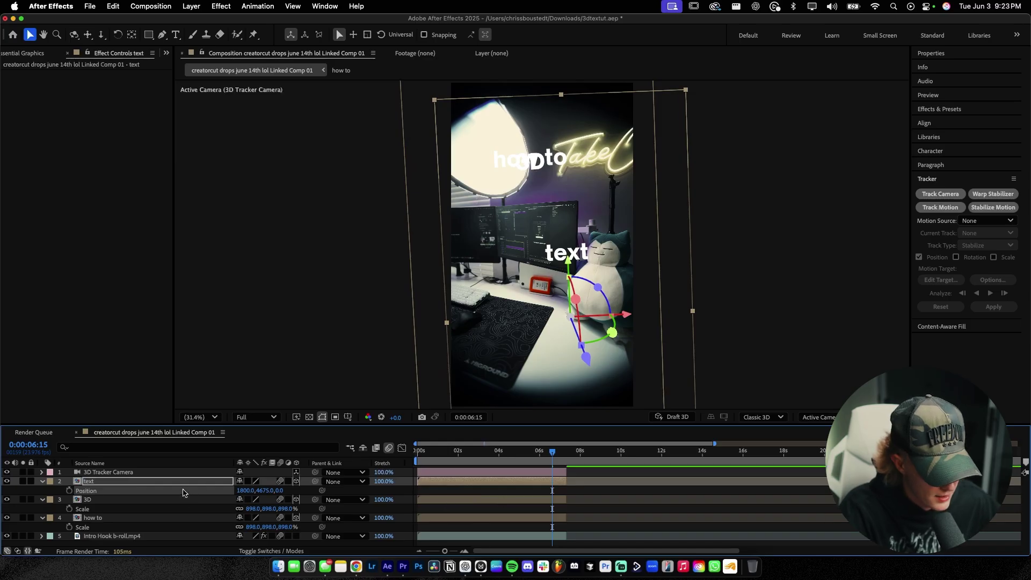
# Paste the "text" layer's position onto the "3D" layer and reposition it to 219, 4035, 0
pyautogui.click(481, 501)
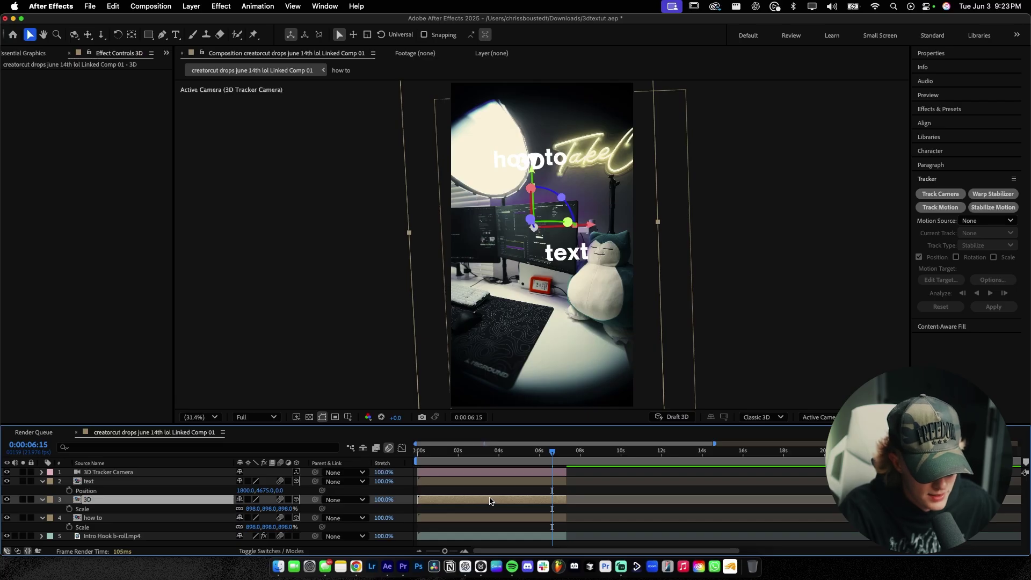
pyautogui.press('super+v')
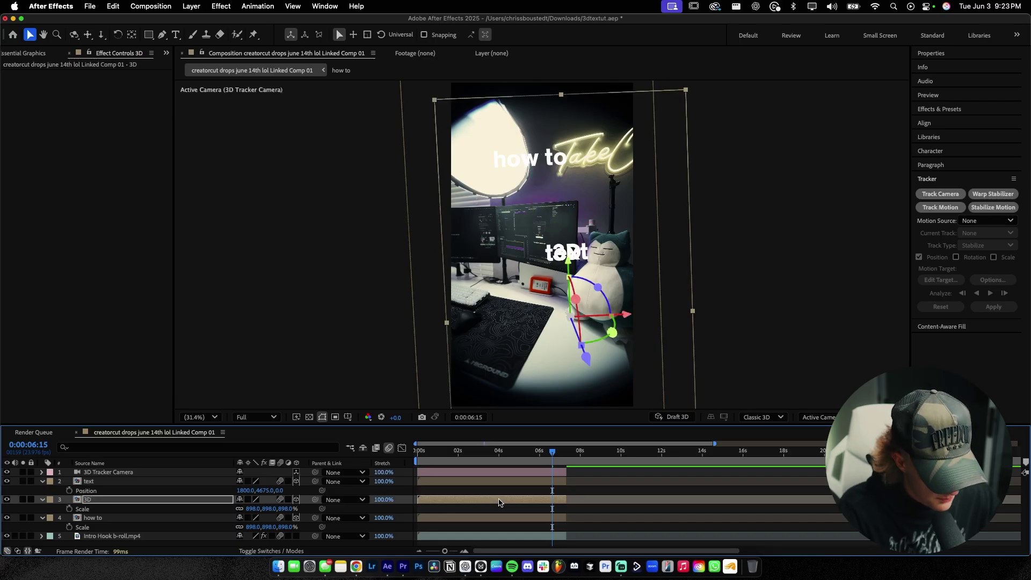
pyautogui.press('p')
pyautogui.moveTo(237, 509); pyautogui.dragTo(183, 509)
pyautogui.moveTo(262, 512); pyautogui.dragTo(529, 537)
# Reposition the "how to" layer to 714, 2362, 0 and preview the shot from the start
pyautogui.click(269, 519)
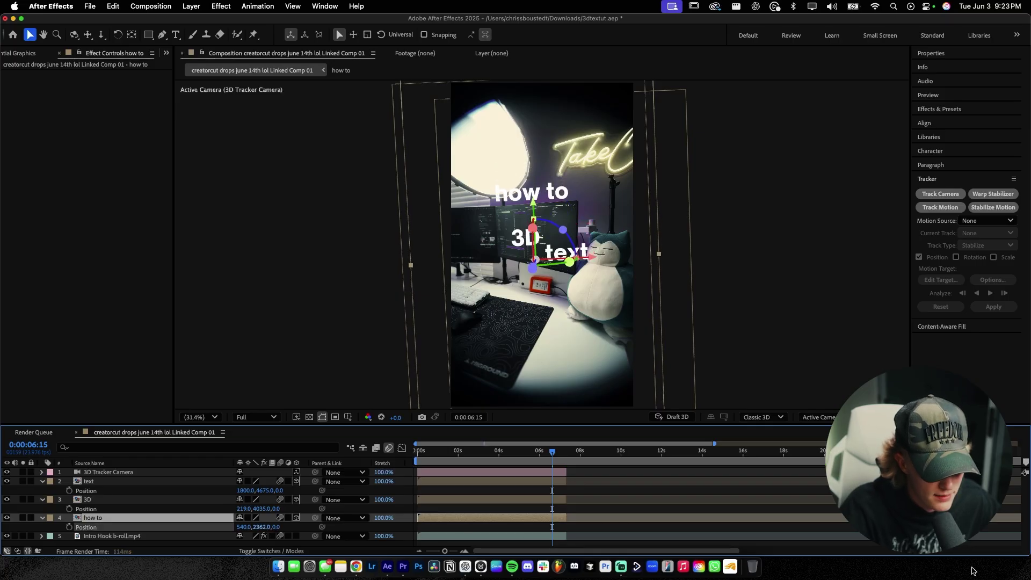
pyautogui.moveTo(244, 527); pyautogui.dragTo(320, 526)
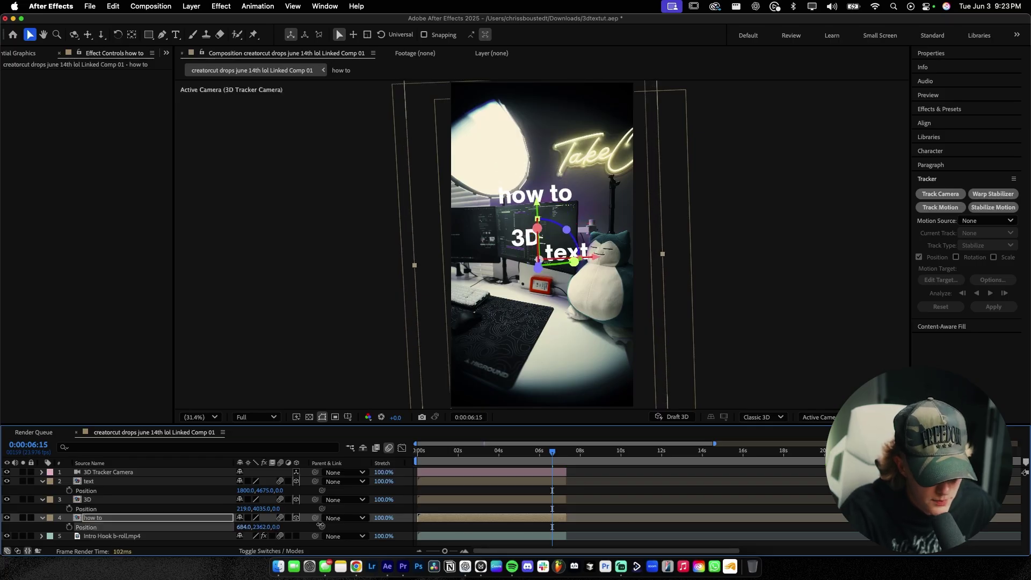
pyautogui.moveTo(321, 526); pyautogui.dragTo(335, 526)
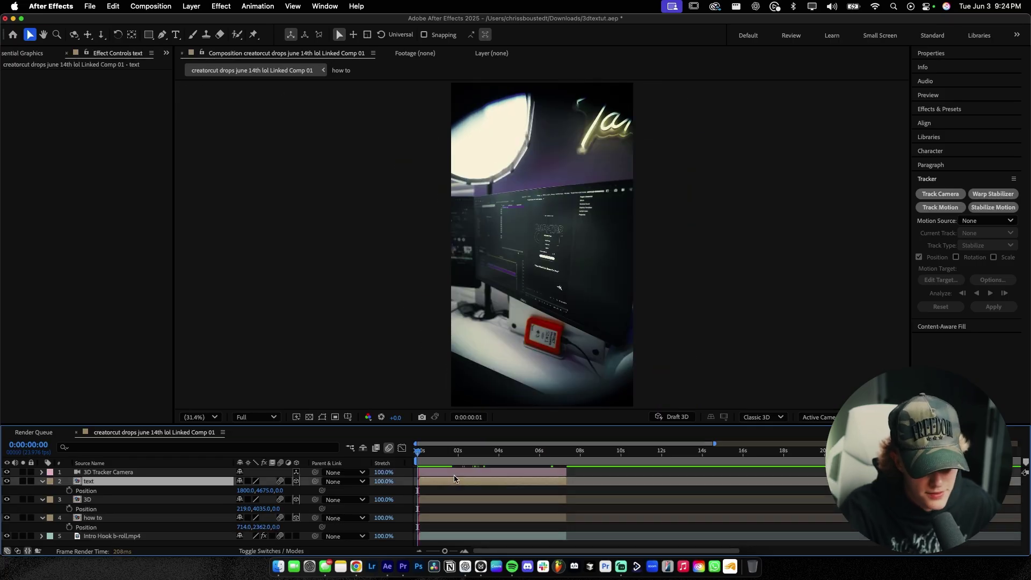
pyautogui.press('space')
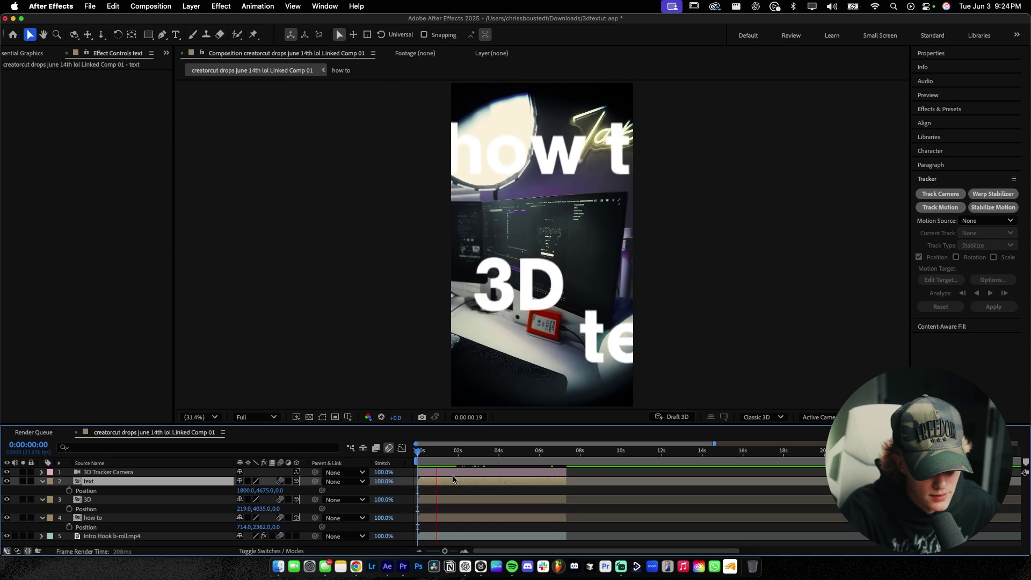
pyautogui.press('space')
pyautogui.moveTo(454, 452); pyautogui.dragTo(412, 458)
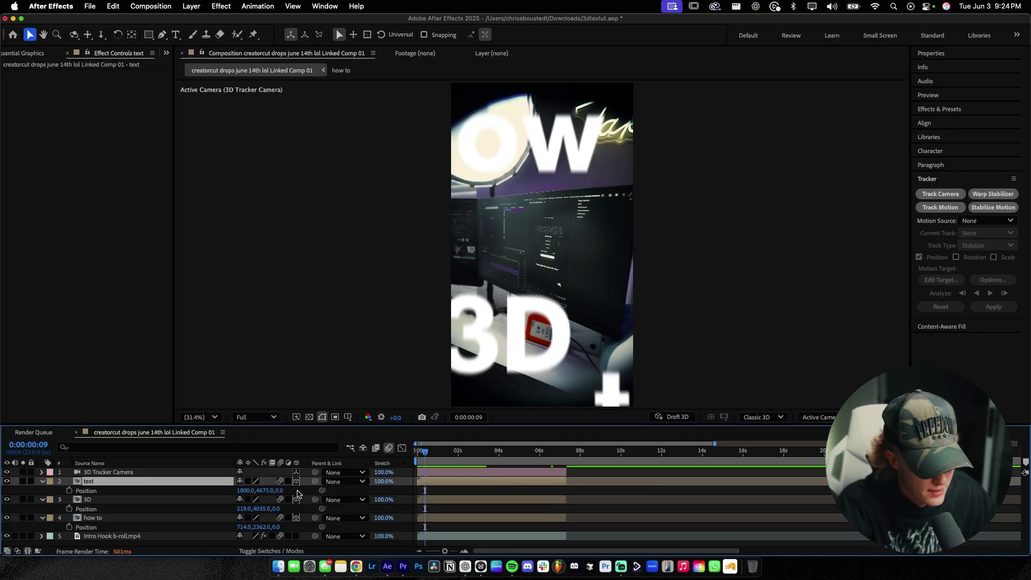
pyautogui.click(285, 490)
pyautogui.write('121')
pyautogui.press('Return')
pyautogui.press('super+z')
# Push the "how to" layer back in depth and raise it, to position 714, 912, 4117
pyautogui.click(452, 520)
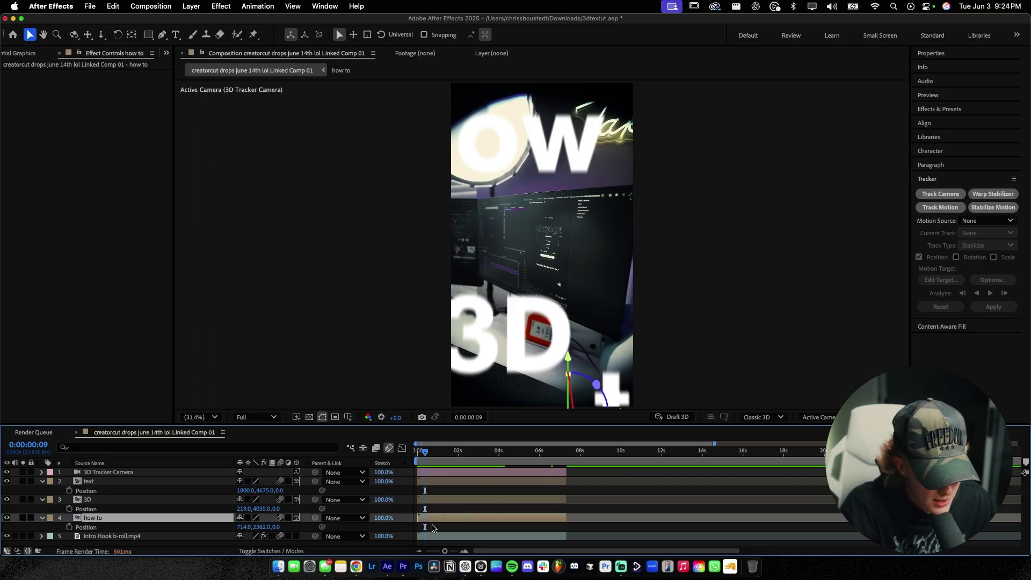
pyautogui.moveTo(278, 528); pyautogui.dragTo(395, 530)
pyautogui.moveTo(287, 531); pyautogui.dragTo(404, 524)
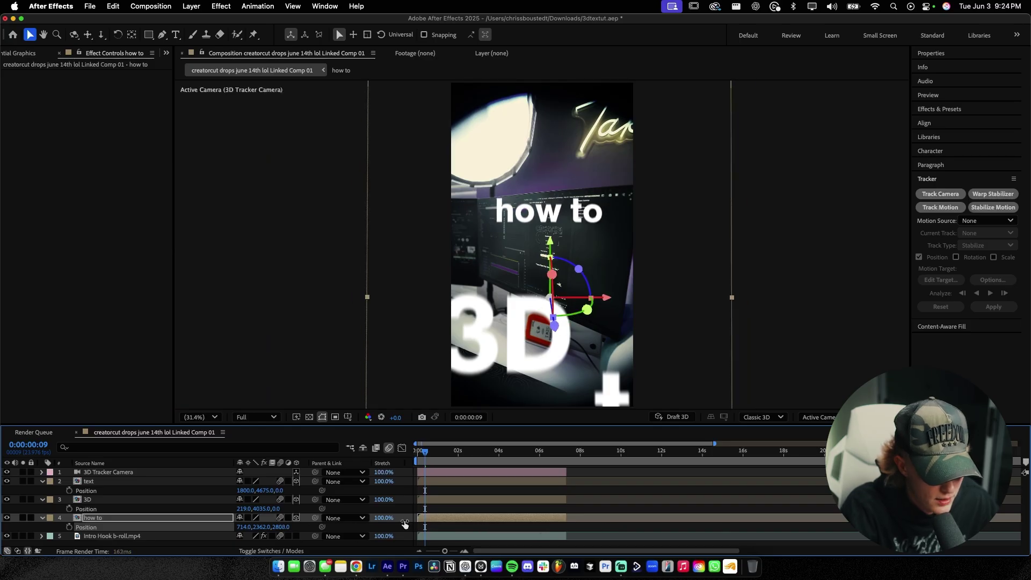
pyautogui.moveTo(286, 529); pyautogui.dragTo(208, 528)
# Preview the opening of the shot to check how the "how to" text sits above the monitor
pyautogui.moveTo(425, 452); pyautogui.dragTo(418, 453)
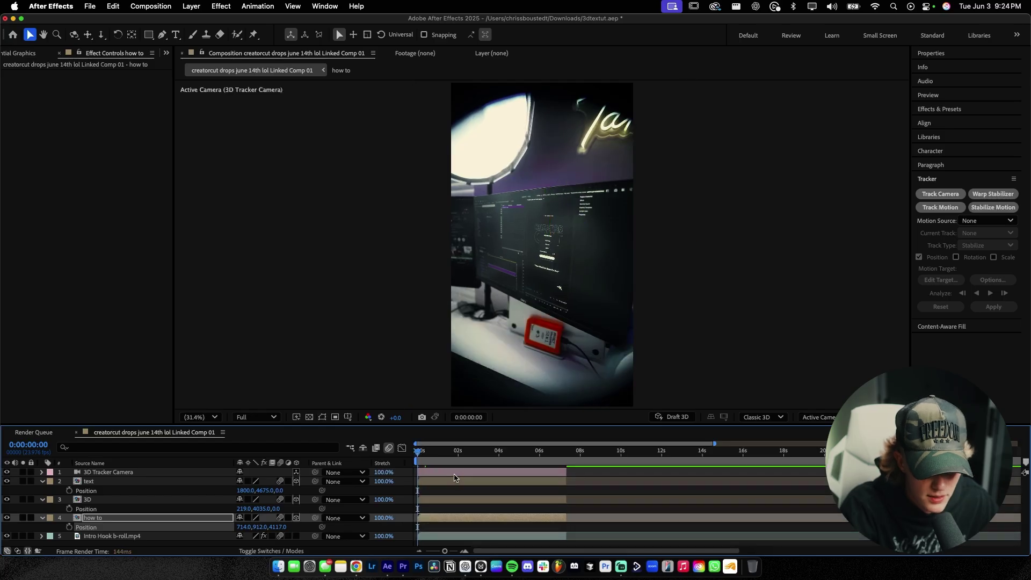
pyautogui.press('space')
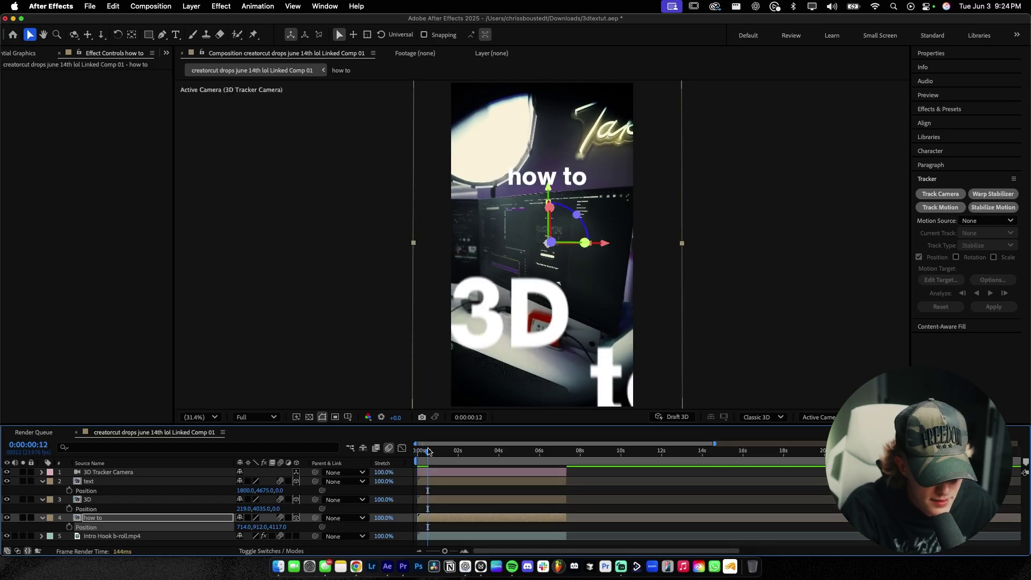
pyautogui.moveTo(428, 452); pyautogui.dragTo(402, 454)
pyautogui.press('space')
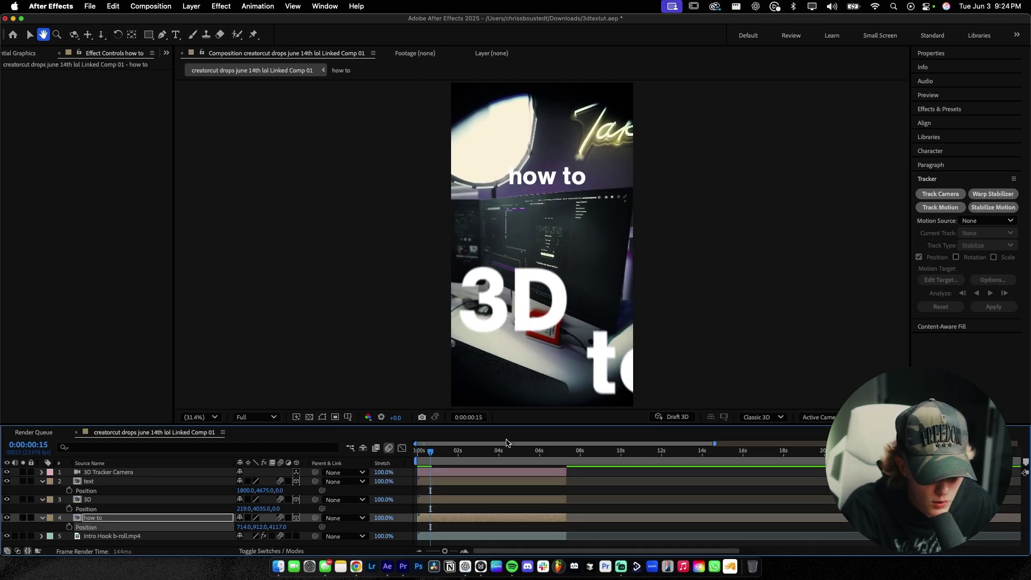
pyautogui.press('space')
pyautogui.press('space')
pyautogui.press('space')
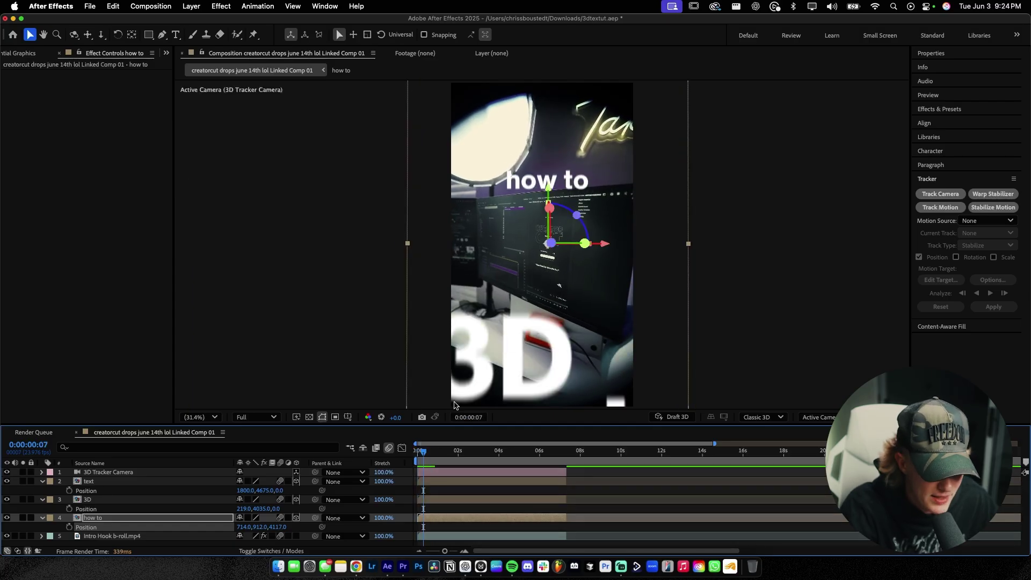
# Move the "how to" layer deeper into the scene to position 714, 8, 6560 and preview the opening
pyautogui.moveTo(283, 528); pyautogui.dragTo(292, 527)
pyautogui.moveTo(312, 525); pyautogui.dragTo(828, 511)
pyautogui.moveTo(277, 529); pyautogui.dragTo(816, 484)
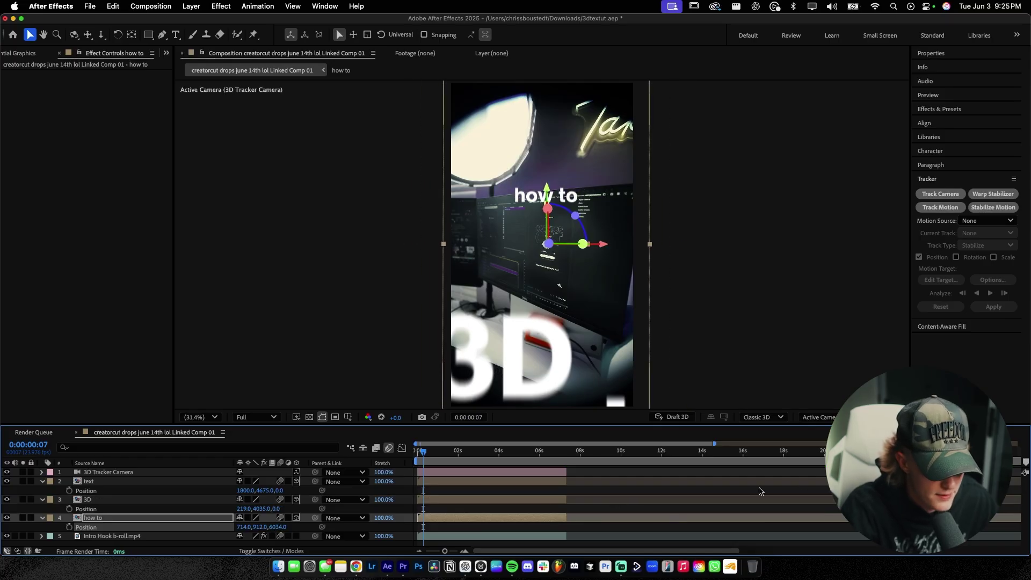
pyautogui.moveTo(309, 524); pyautogui.dragTo(537, 513)
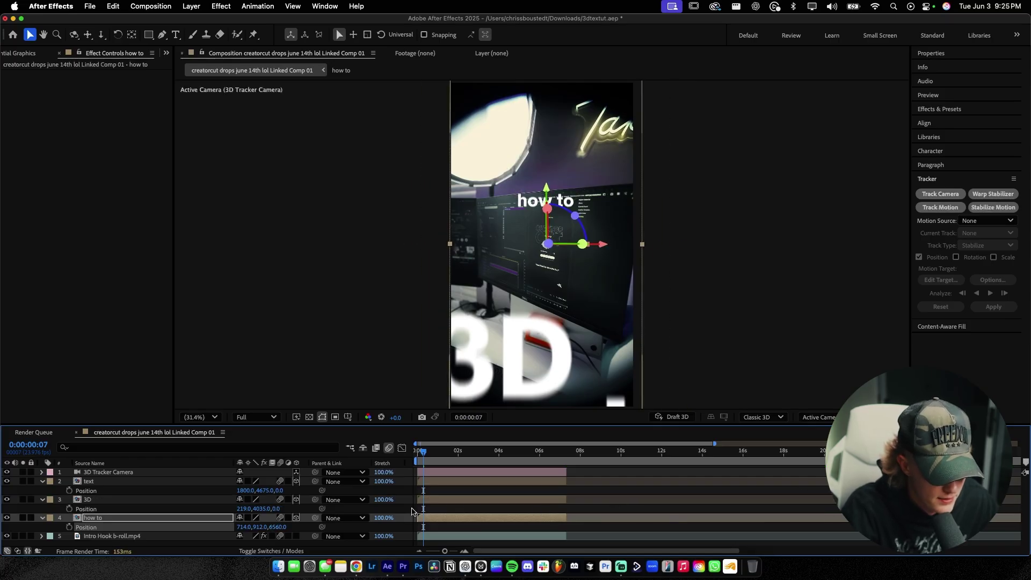
pyautogui.moveTo(258, 526); pyautogui.dragTo(274, 472)
pyautogui.moveTo(423, 451); pyautogui.dragTo(418, 451)
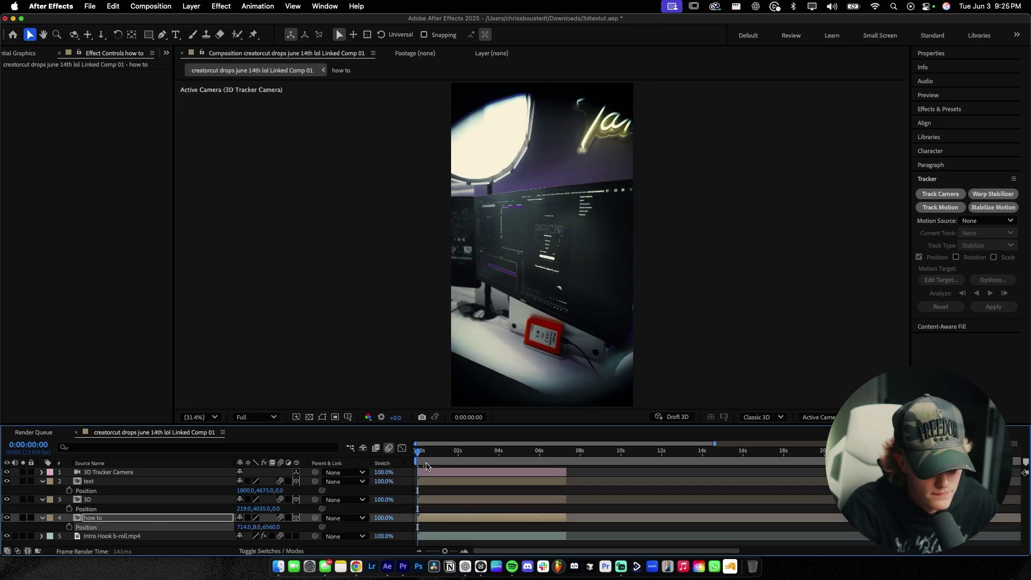
pyautogui.press('space')
pyautogui.press('space')
pyautogui.press('space')
pyautogui.press('space')
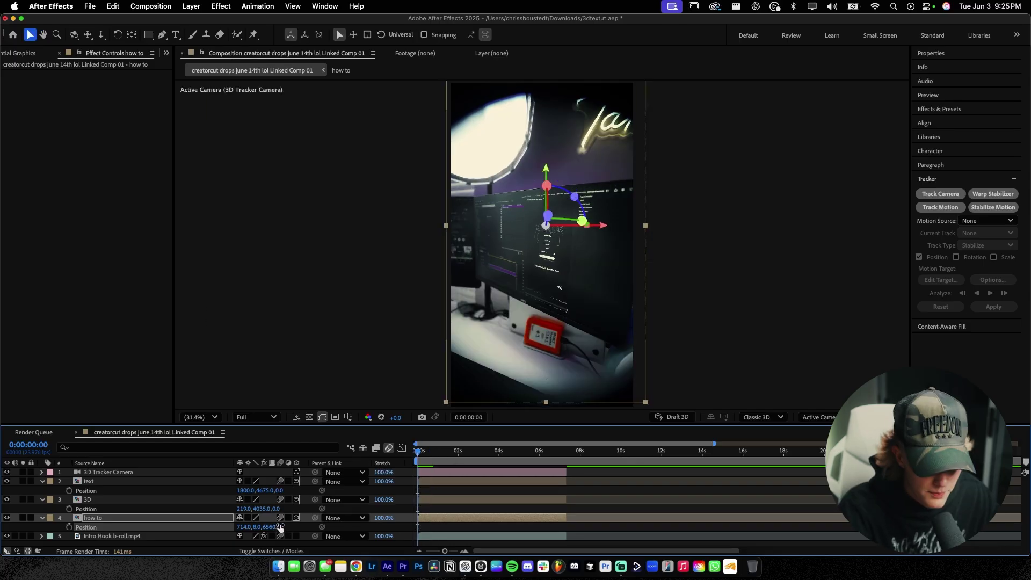
# Set the "how to" layer's orientation to 0°, 17°, 0° to match the monitor's angle and preview it from the start
pyautogui.click(434, 451)
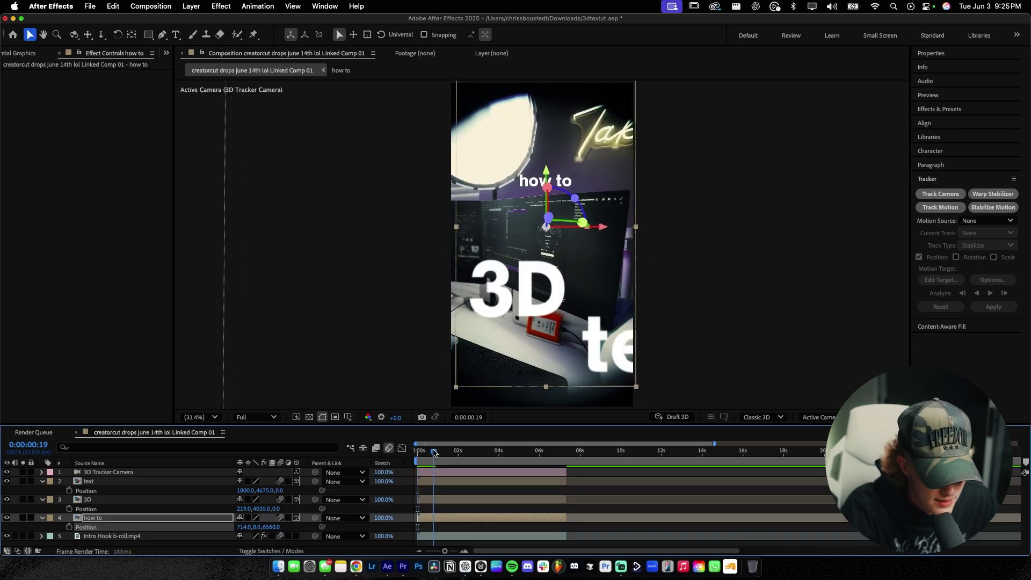
pyautogui.press('r')
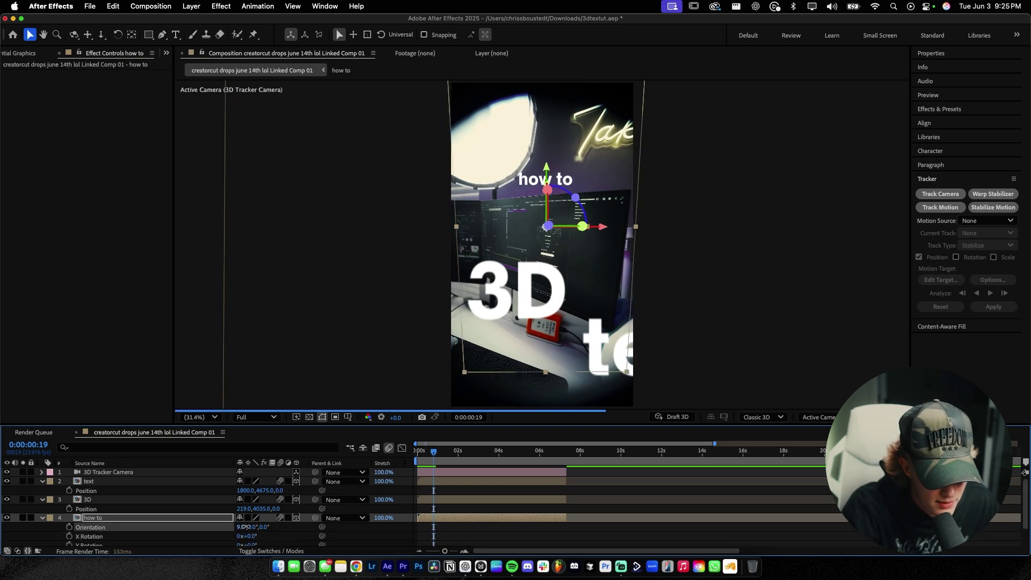
pyautogui.moveTo(251, 527); pyautogui.dragTo(263, 526)
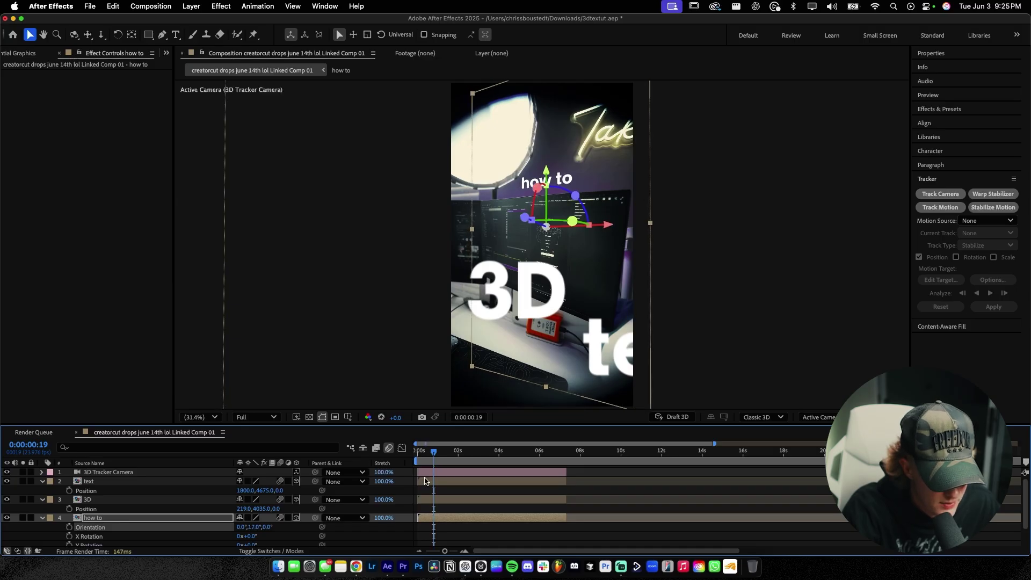
pyautogui.moveTo(436, 454); pyautogui.dragTo(417, 454)
pyautogui.press('space')
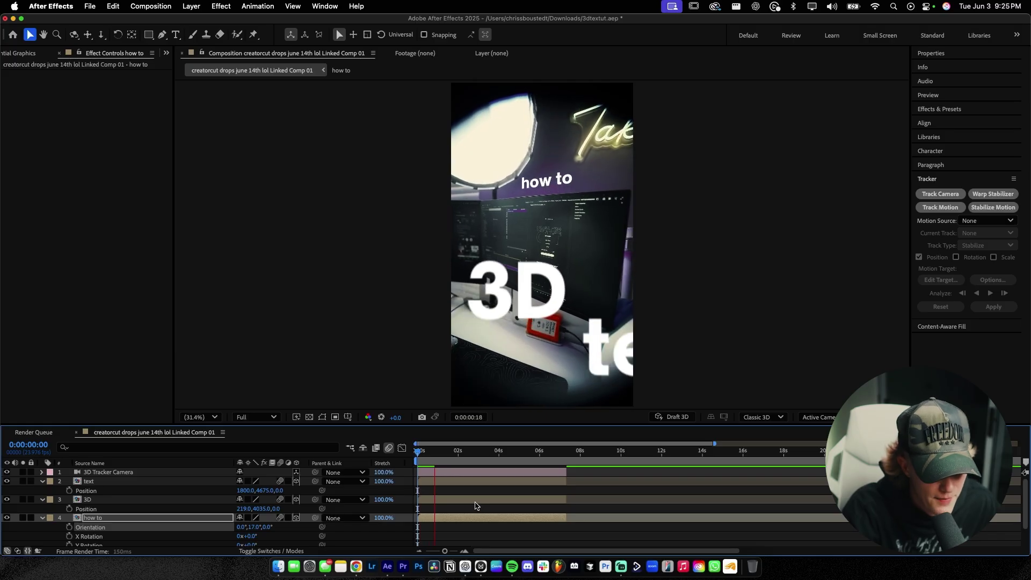
pyautogui.press('space')
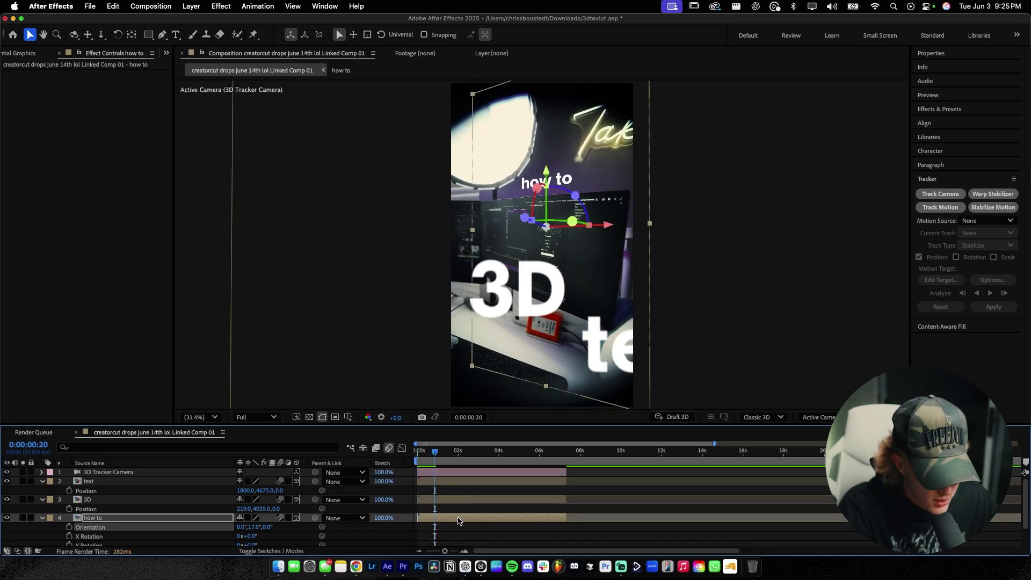
# Enlarge the "how to" layer, lower it onto the monitor's top edge at position 714, 1429, 6560, and preview the shot
pyautogui.press('s')
pyautogui.moveTo(253, 530); pyautogui.dragTo(517, 520)
pyautogui.press('p')
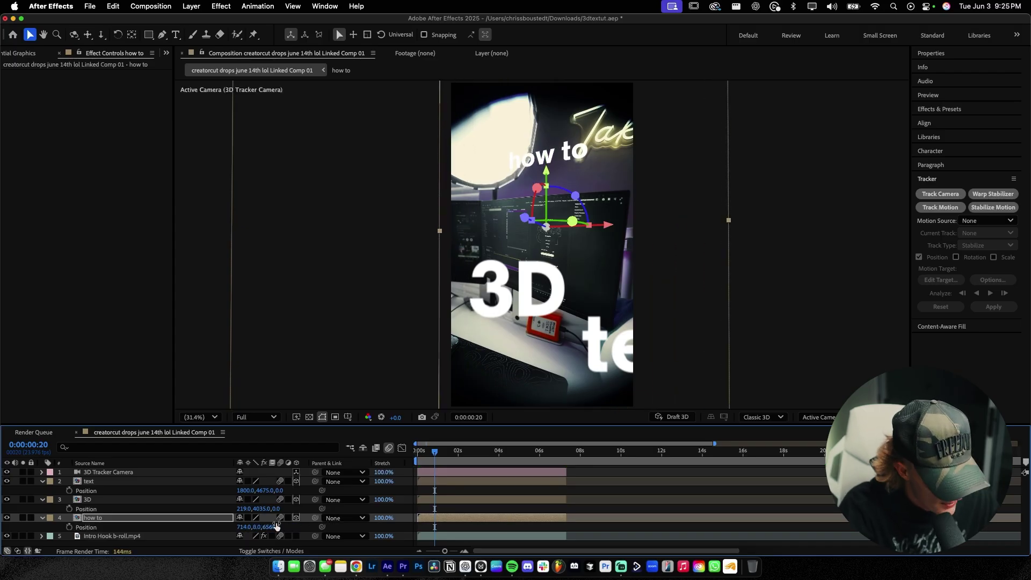
pyautogui.moveTo(258, 530); pyautogui.dragTo(755, 513)
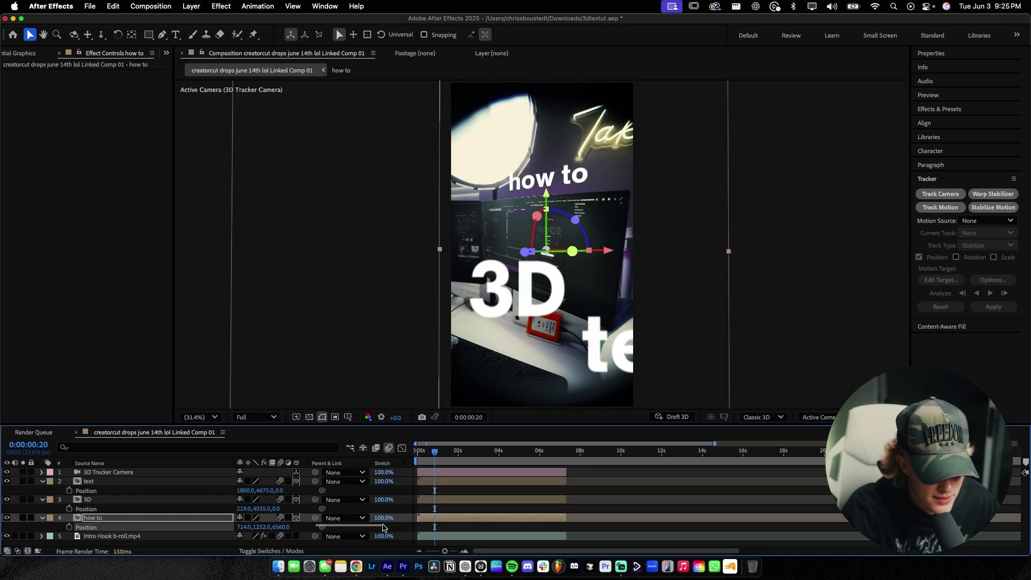
pyautogui.moveTo(262, 529); pyautogui.dragTo(388, 523)
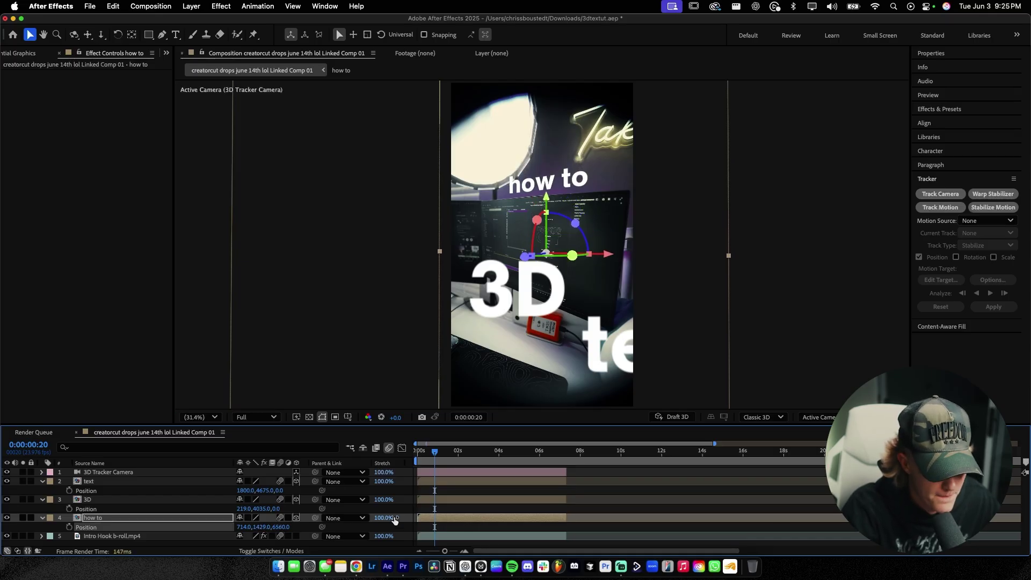
pyautogui.press('Home')
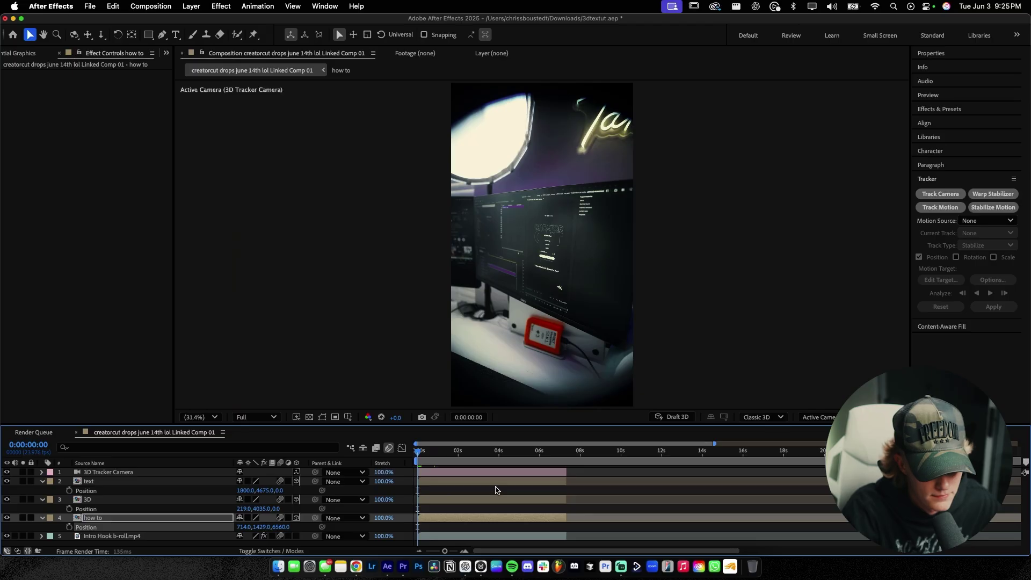
pyautogui.press('space')
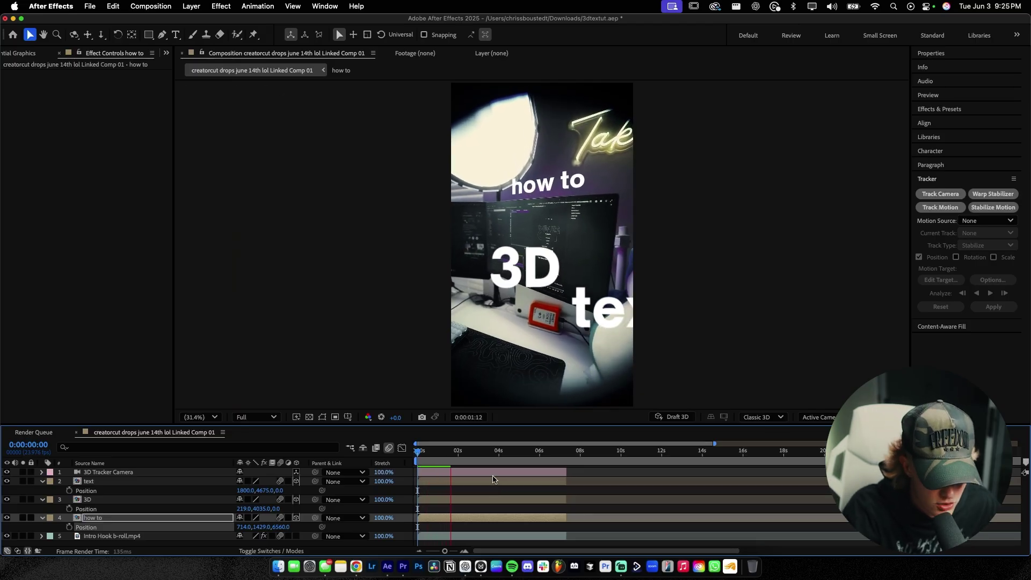
# Bring the "text" layer closer to the camera by repositioning it to 1146, 4431, -1494 at 0:00:02:00
pyautogui.click(483, 483)
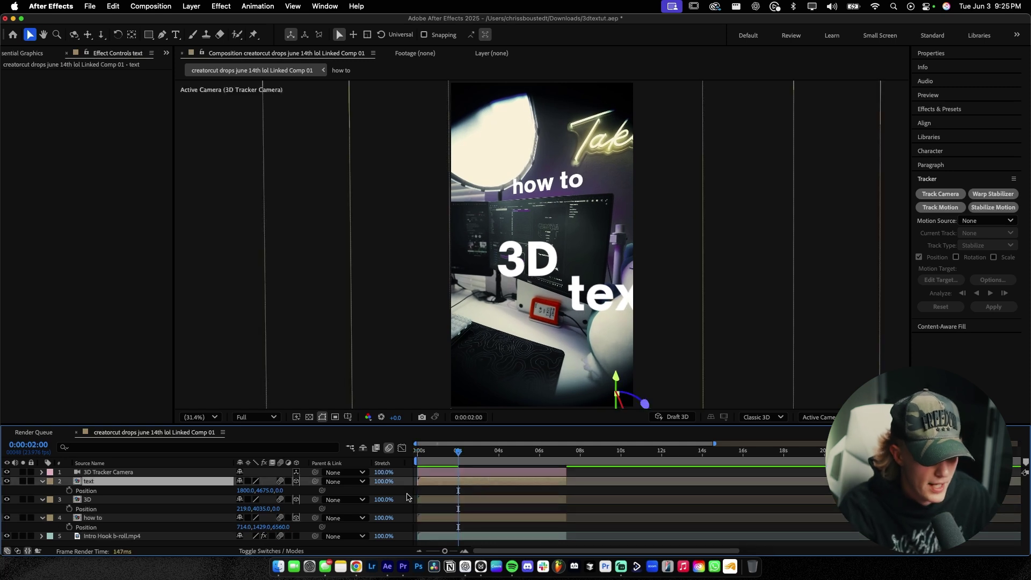
pyautogui.moveTo(280, 493); pyautogui.dragTo(101, 490)
pyautogui.moveTo(245, 492); pyautogui.dragTo(191, 499)
pyautogui.moveTo(265, 494); pyautogui.dragTo(201, 489)
pyautogui.moveTo(285, 490); pyautogui.dragTo(185, 503)
pyautogui.moveTo(246, 493); pyautogui.dragTo(116, 492)
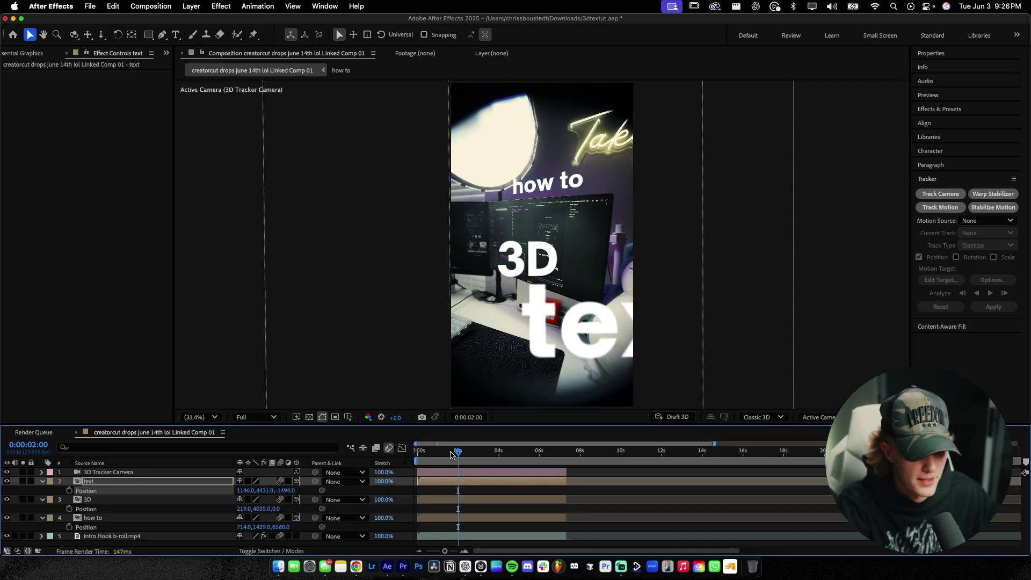
# Delay the "3D" layer by a few frames and the "text" layer slightly more so the words appear in sequence, and preview the result
pyautogui.press('Home')
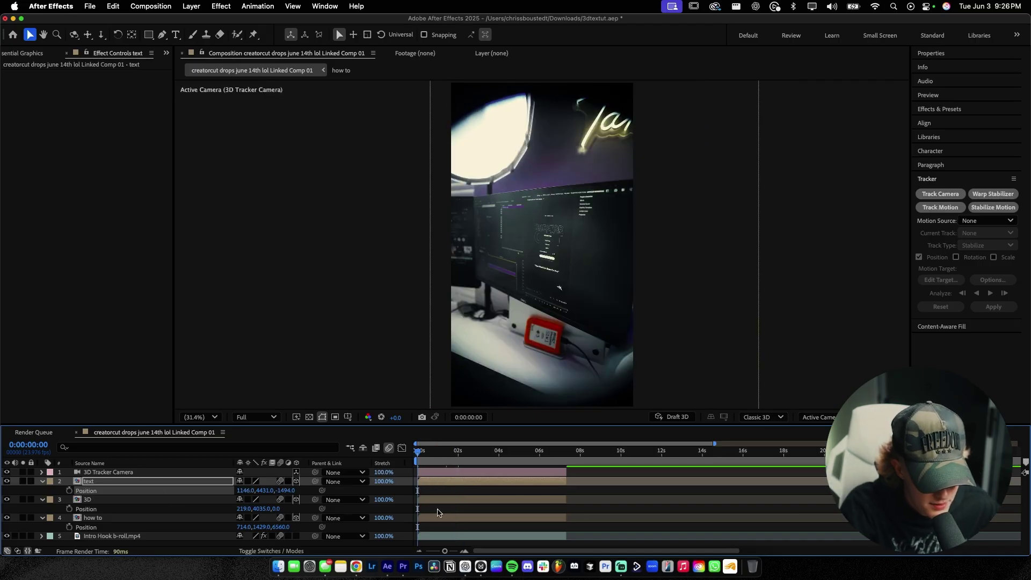
pyautogui.click(436, 482)
pyautogui.click(432, 501)
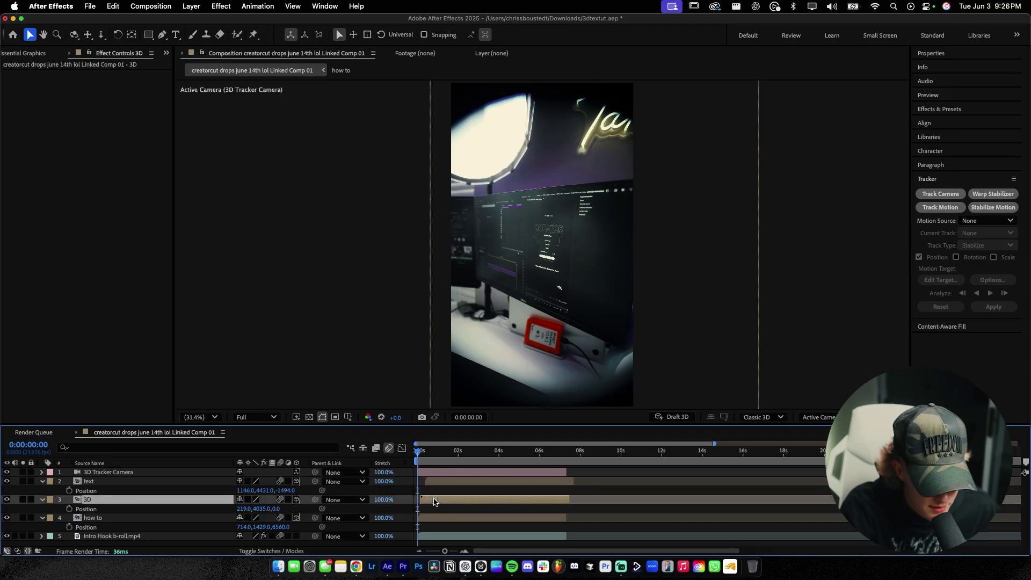
pyautogui.click(438, 483)
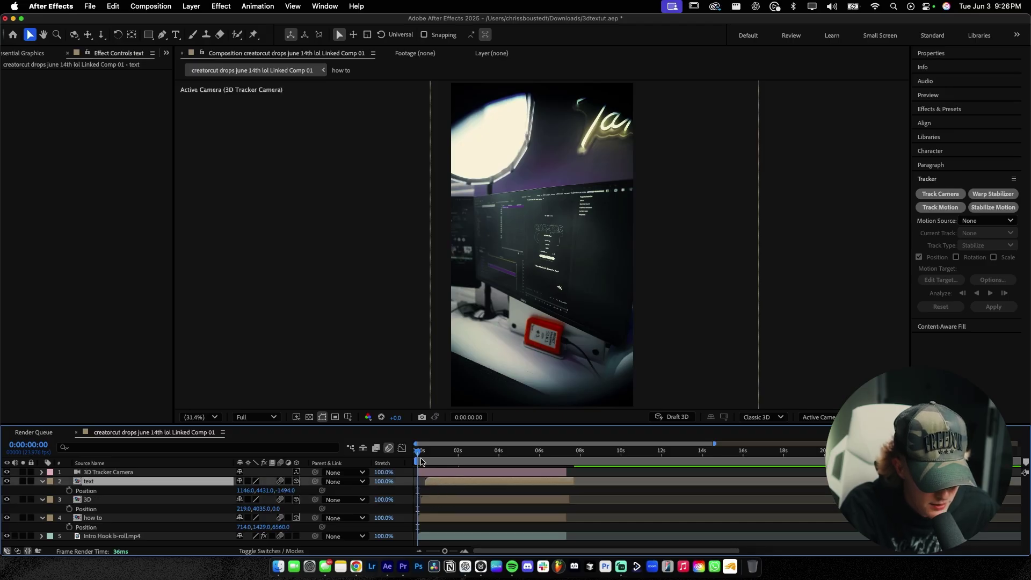
pyautogui.press('space')
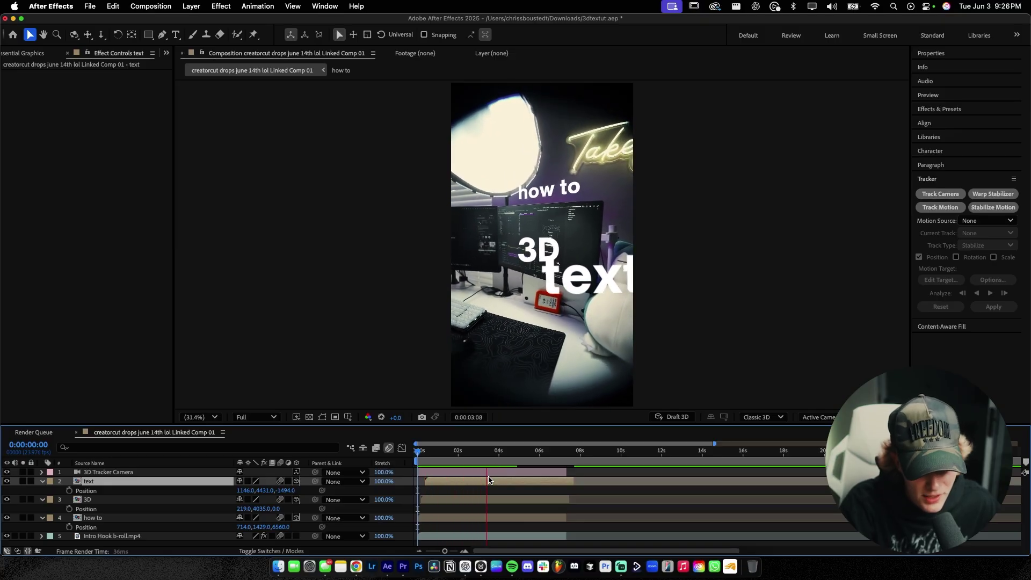
pyautogui.click(489, 472)
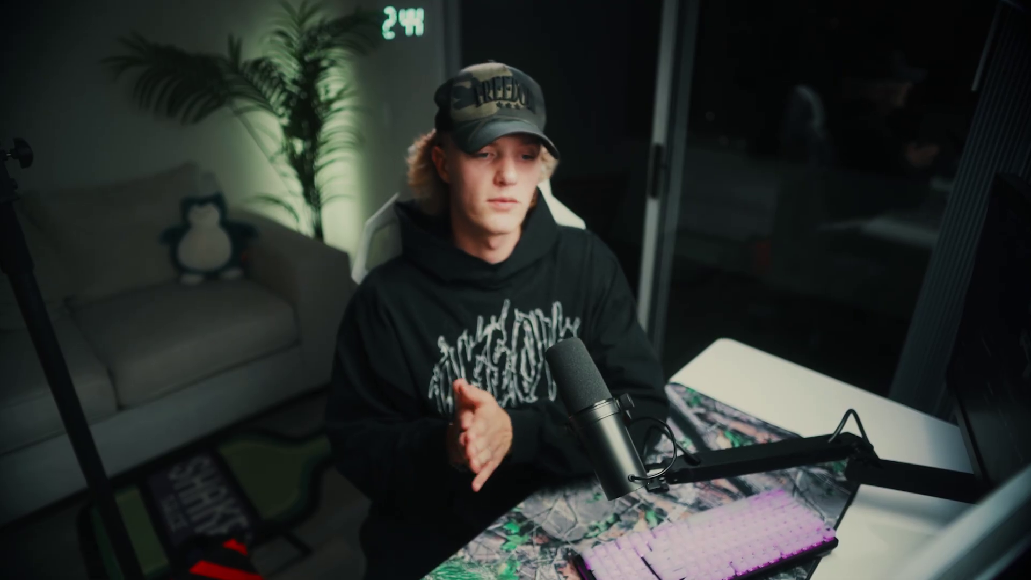